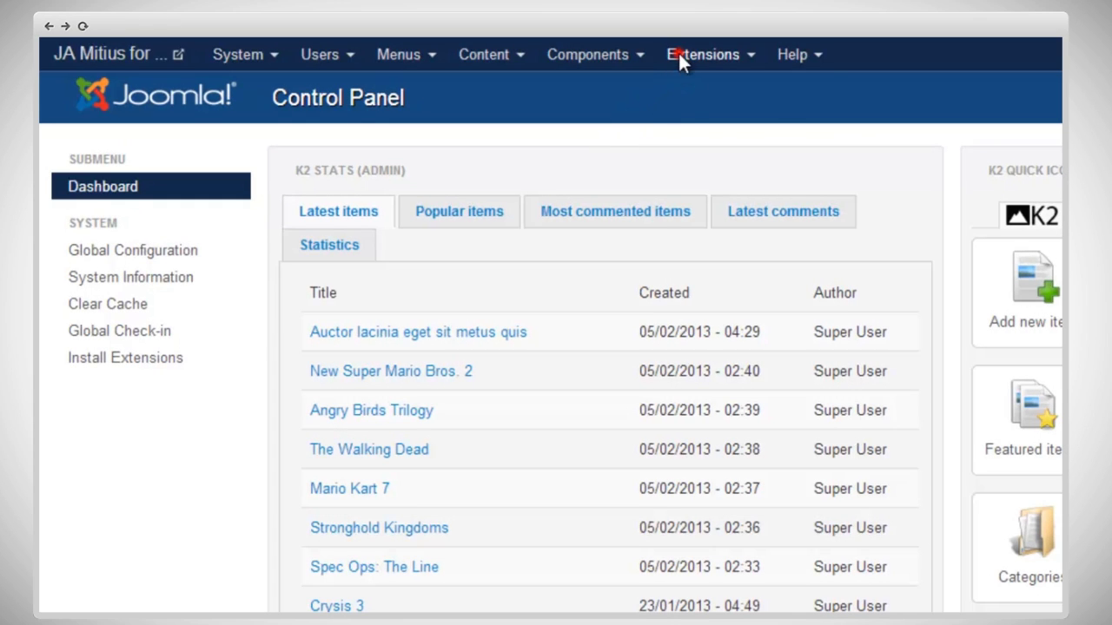
Open the JA Mitius - Home style from the Template Manager's Styles list.
{"action": "left_click", "coordinate": [679, 56]}
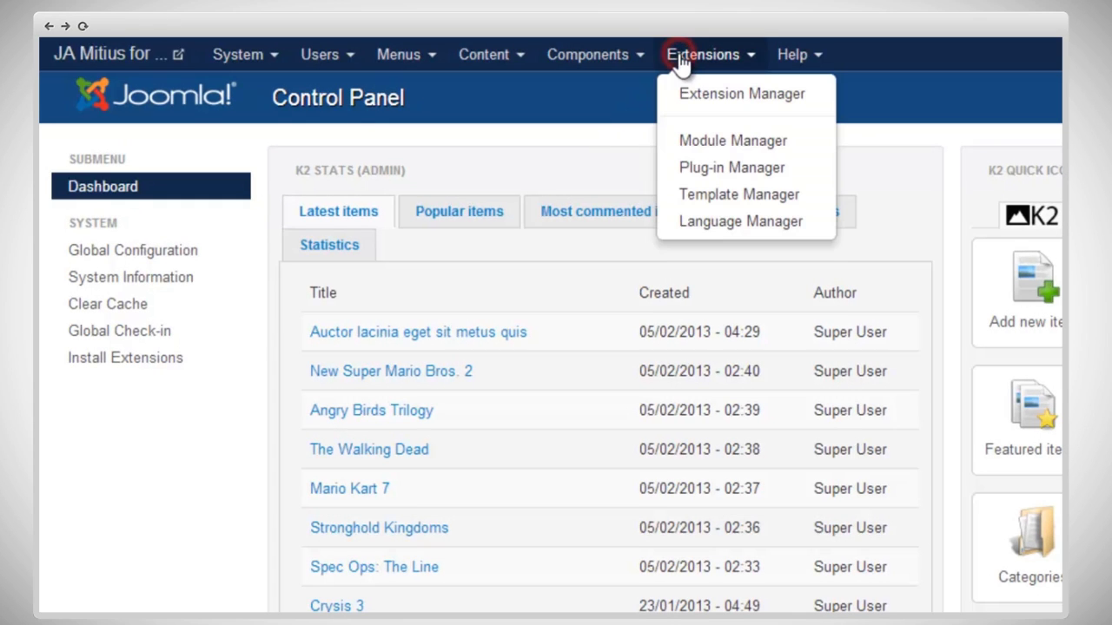
{"action": "left_click", "coordinate": [708, 200]}
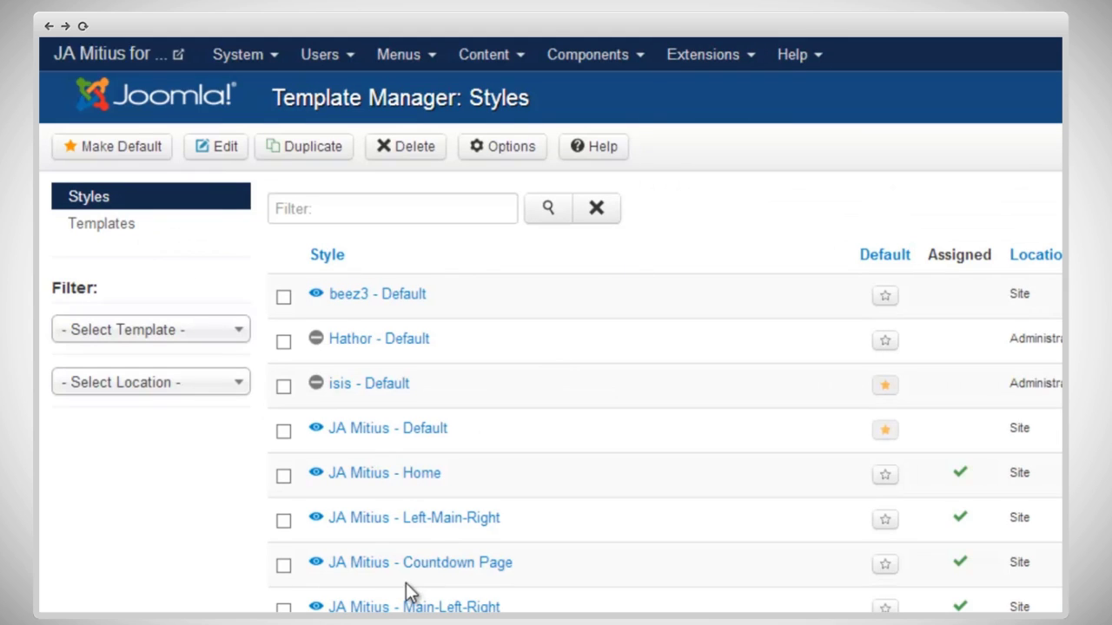
{"action": "left_click", "coordinate": [431, 489]}
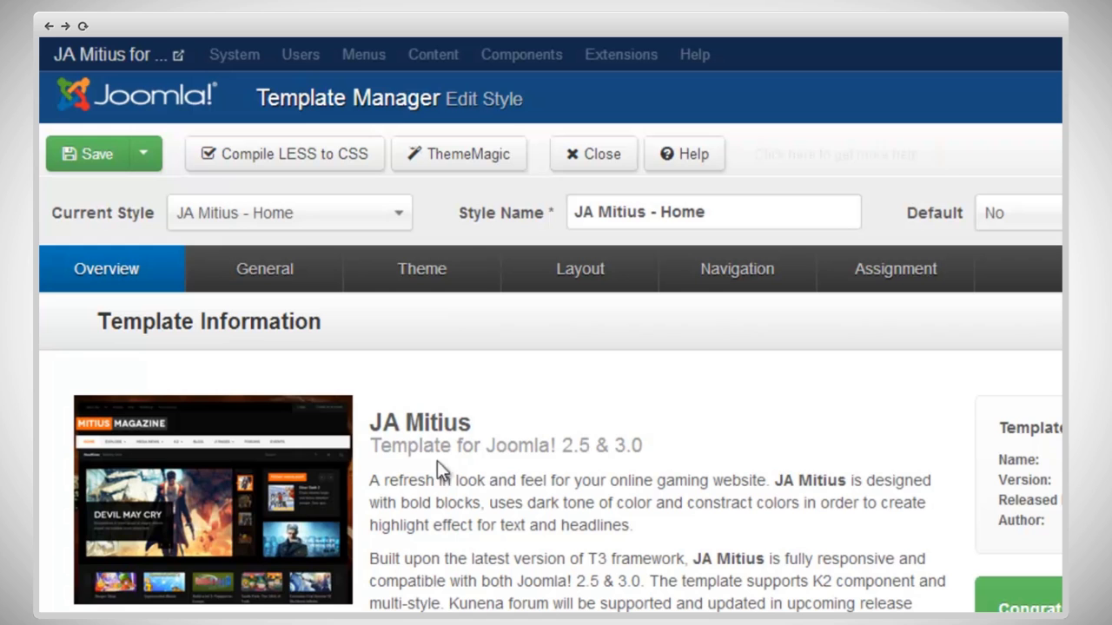
Switch the style's layout to 'default' and review its module positions like top-menu, slideshow and position-2.
{"action": "left_click", "coordinate": [562, 273]}
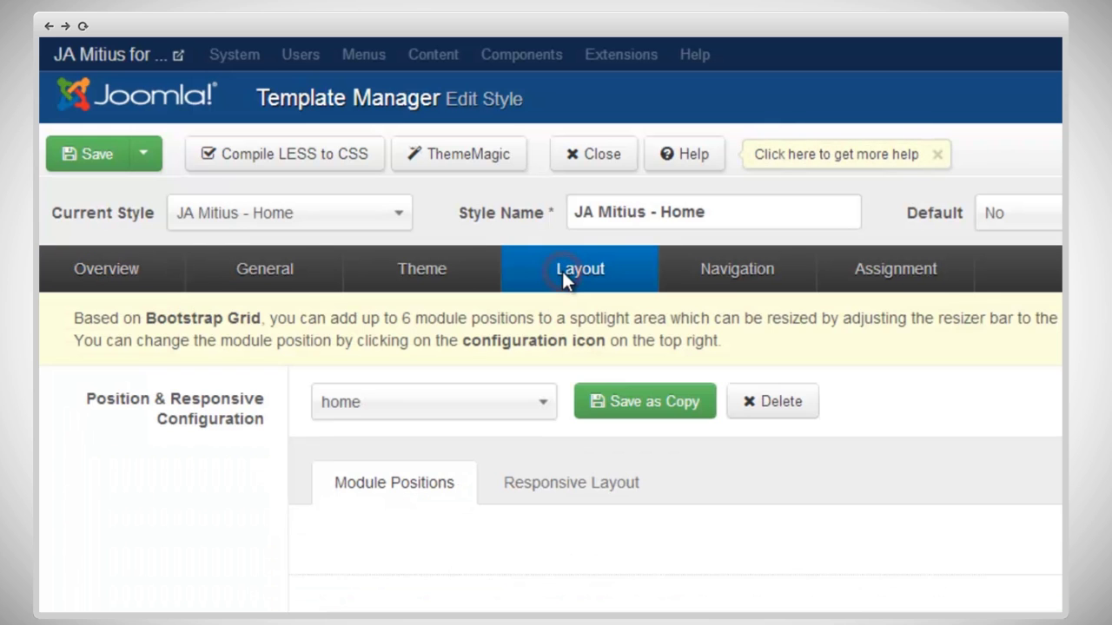
{"action": "scroll", "coordinate": [556, 391], "scroll_direction": "down", "scroll_amount": 3}
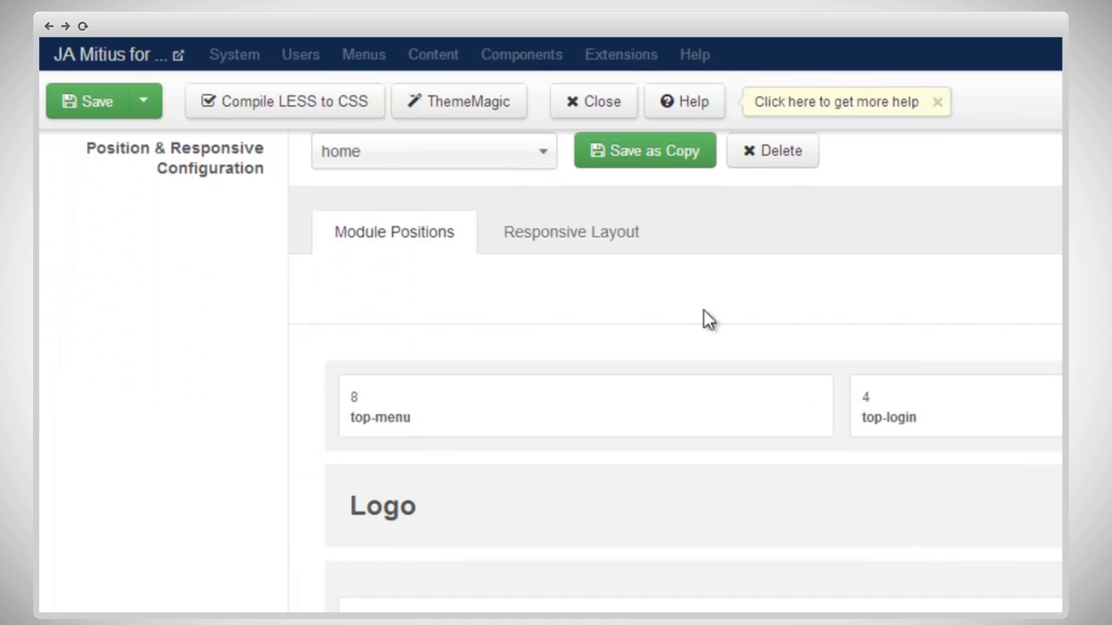
{"action": "left_click", "coordinate": [498, 158]}
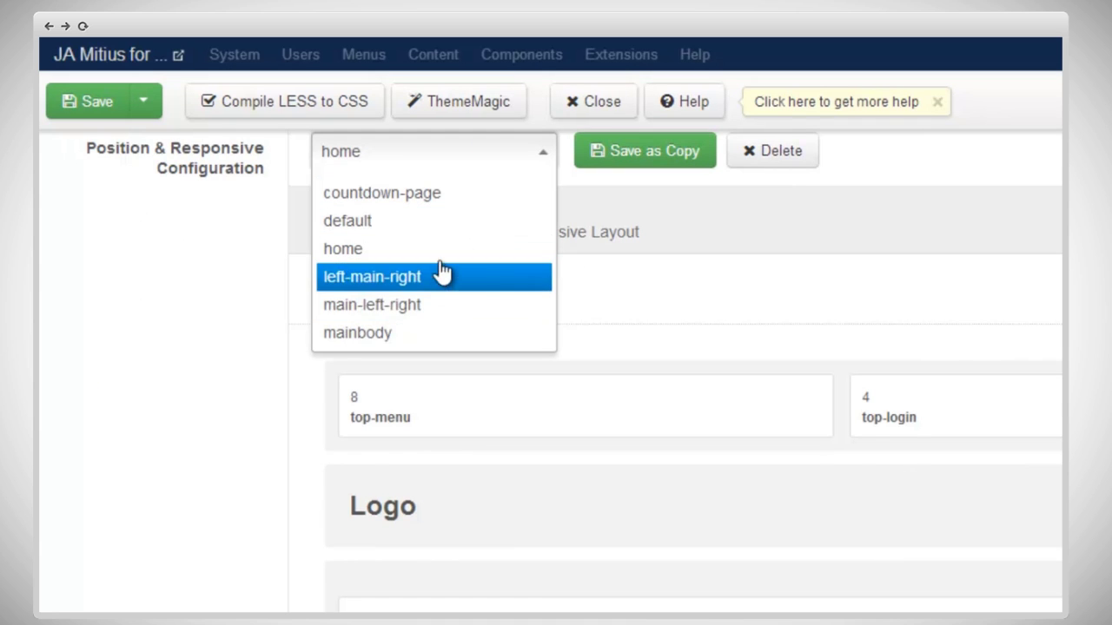
{"action": "left_click", "coordinate": [436, 224]}
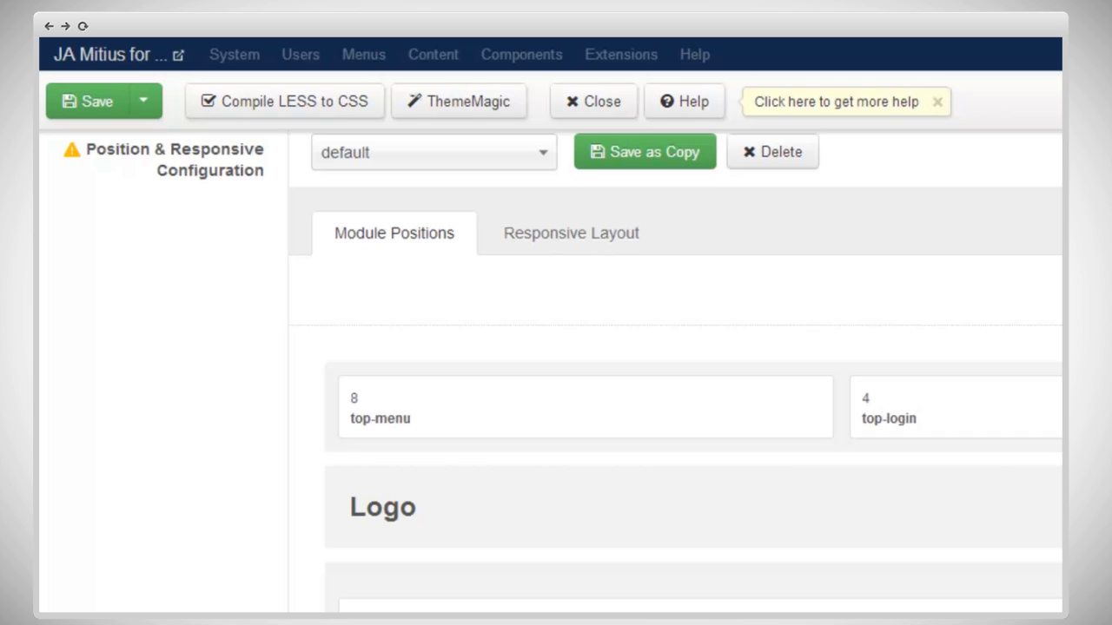
{"action": "scroll", "coordinate": [676, 371], "scroll_direction": "down", "scroll_amount": 5}
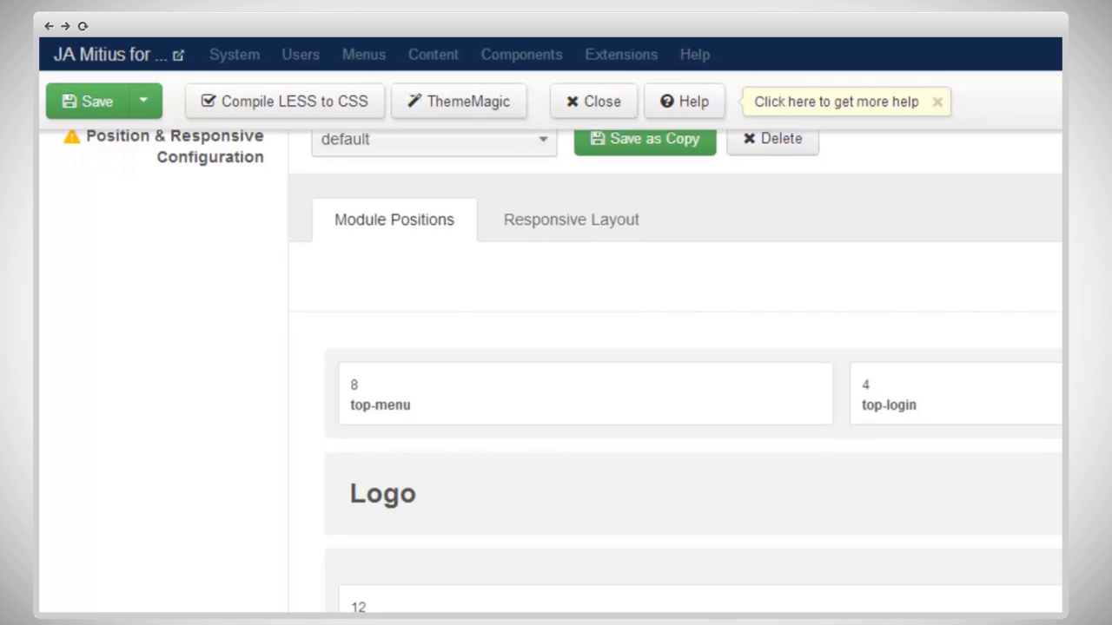
{"action": "scroll", "coordinate": [676, 371], "scroll_direction": "down", "scroll_amount": 3}
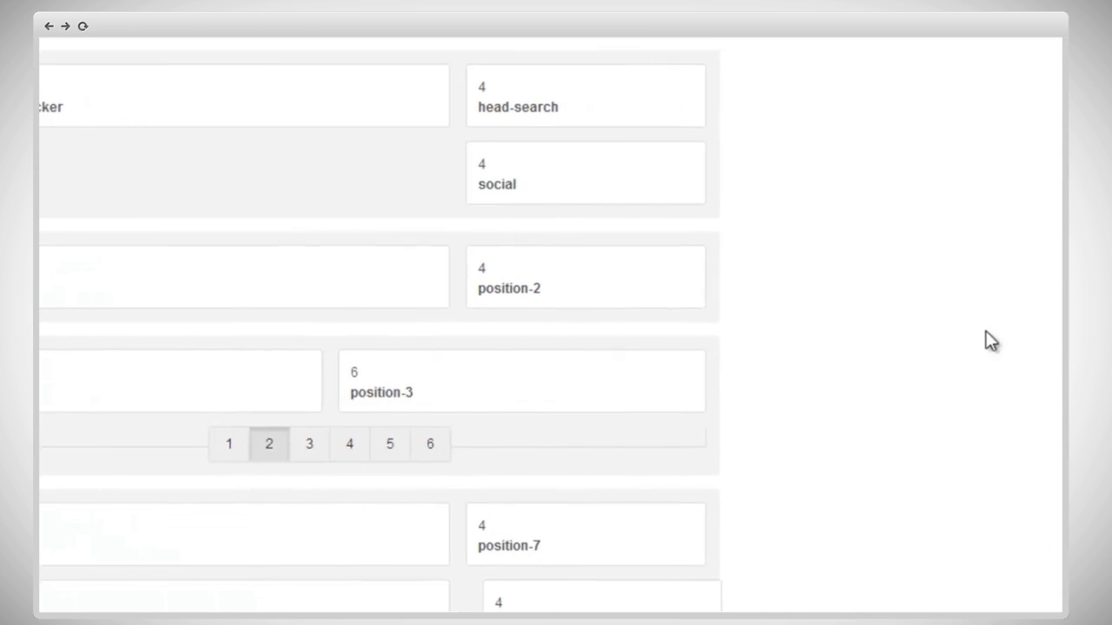
Replace position-2 with slidenews and reduce the spotlight row to a single position-1.
{"action": "left_click", "coordinate": [950, 329]}
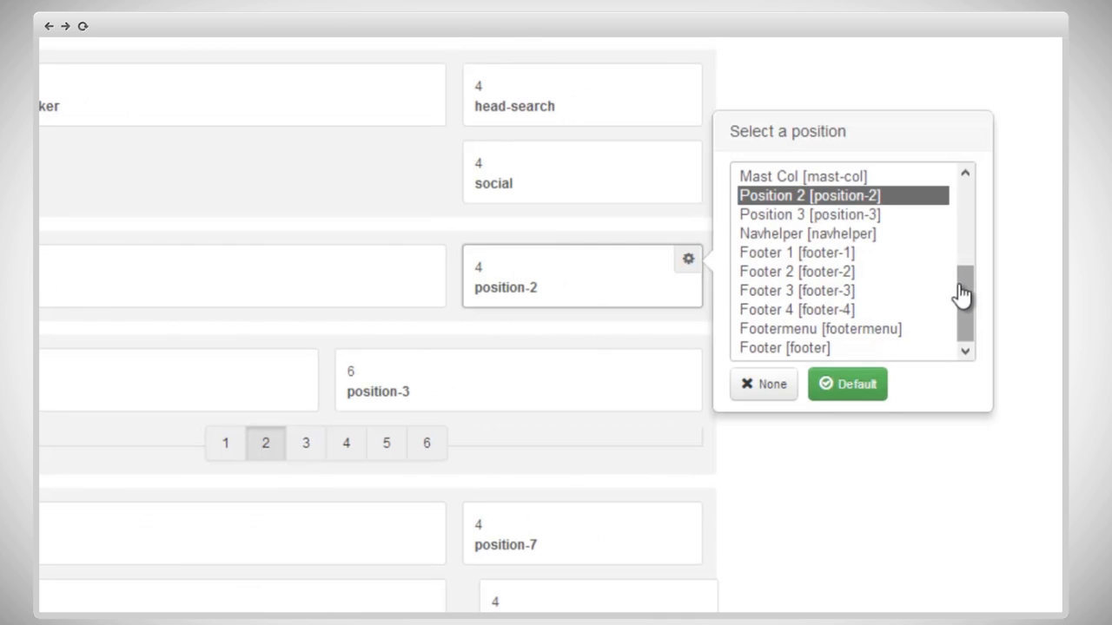
{"action": "left_click_drag", "start_coordinate": [960, 296], "coordinate": [958, 249]}
{"action": "left_click", "coordinate": [860, 214]}
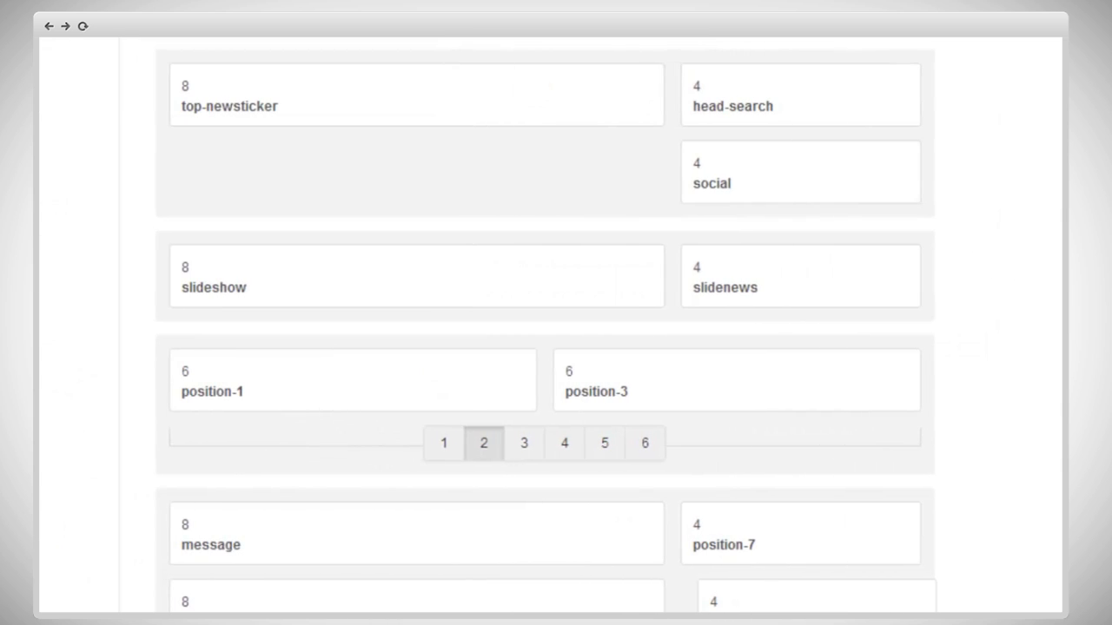
{"action": "left_click", "coordinate": [451, 443]}
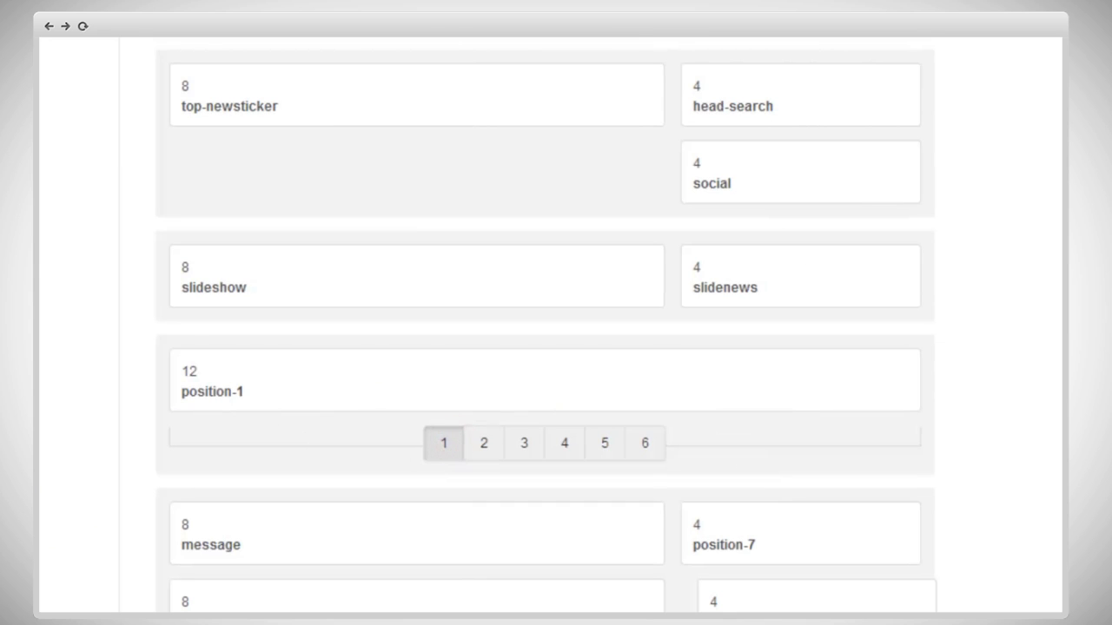
Set the position-5 slot to None.
{"action": "scroll", "coordinate": [546, 330], "scroll_direction": "down", "scroll_amount": 3}
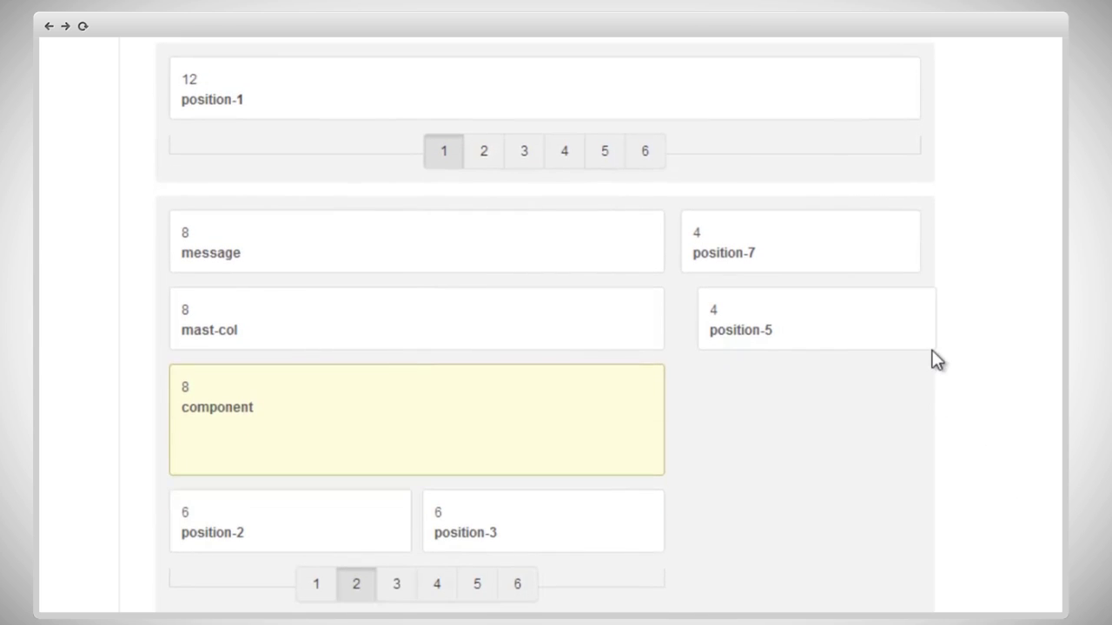
{"action": "left_click", "coordinate": [923, 303]}
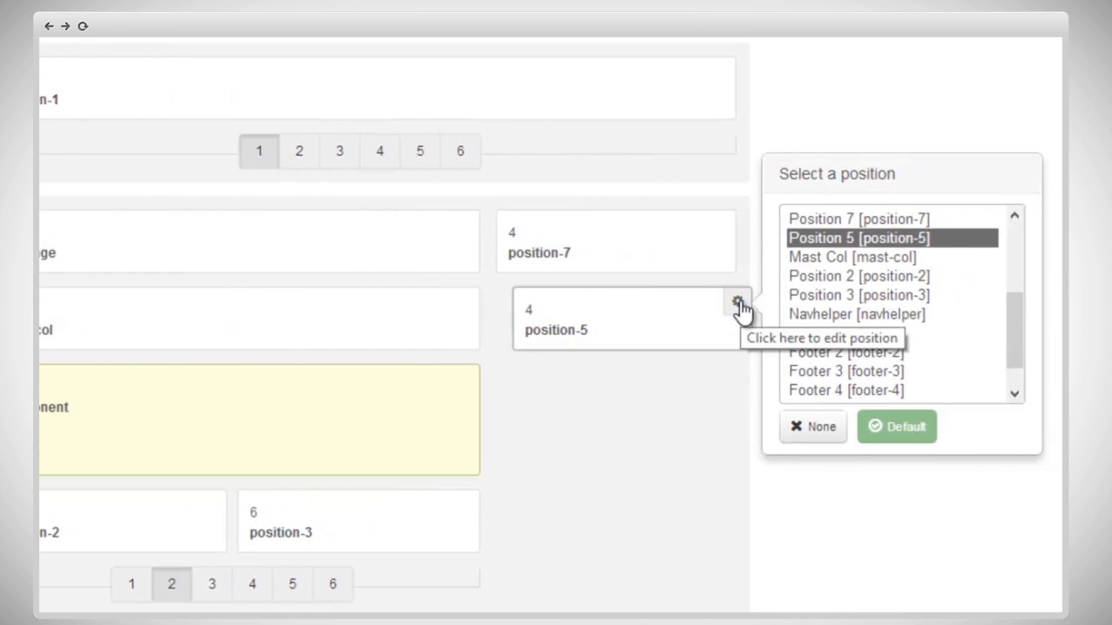
{"action": "left_click", "coordinate": [813, 426]}
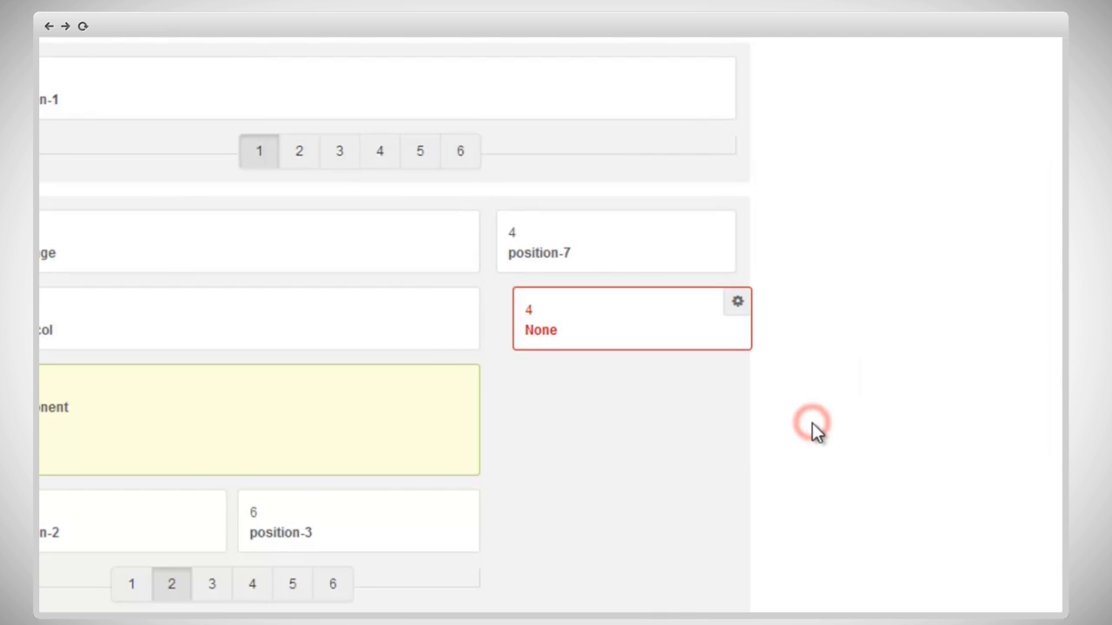
{"action": "scroll", "coordinate": [1005, 446], "scroll_direction": "down", "scroll_amount": 3}
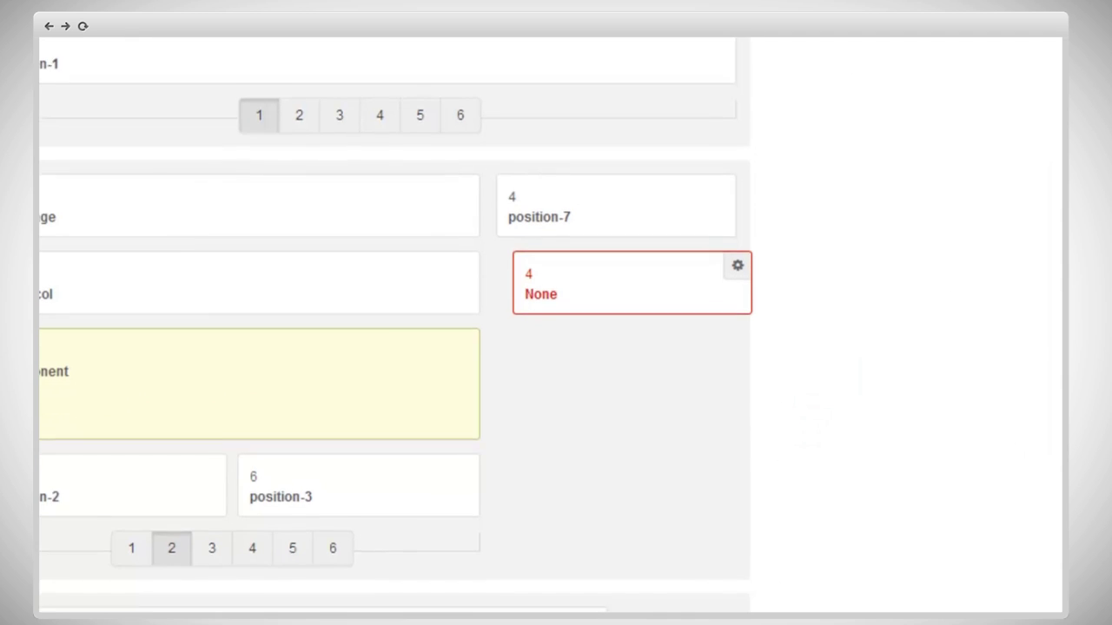
{"action": "scroll", "coordinate": [395, 322], "scroll_direction": "down", "scroll_amount": 2}
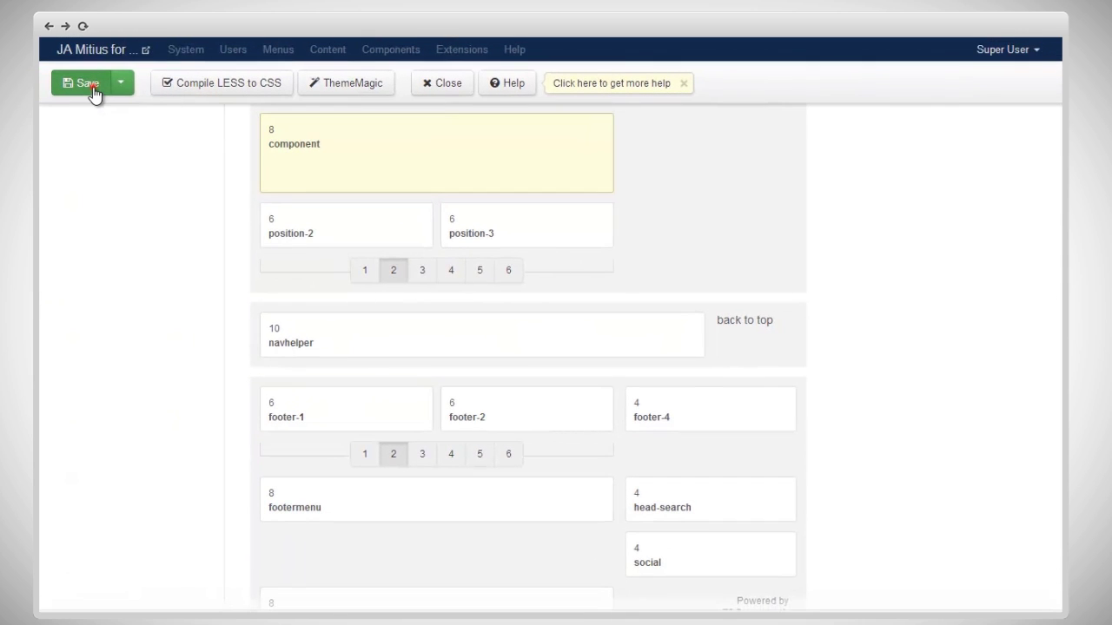
Save the JA Mitius - Home style and confirm the 'Style successfully saved' message.
{"action": "left_click", "coordinate": [92, 84]}
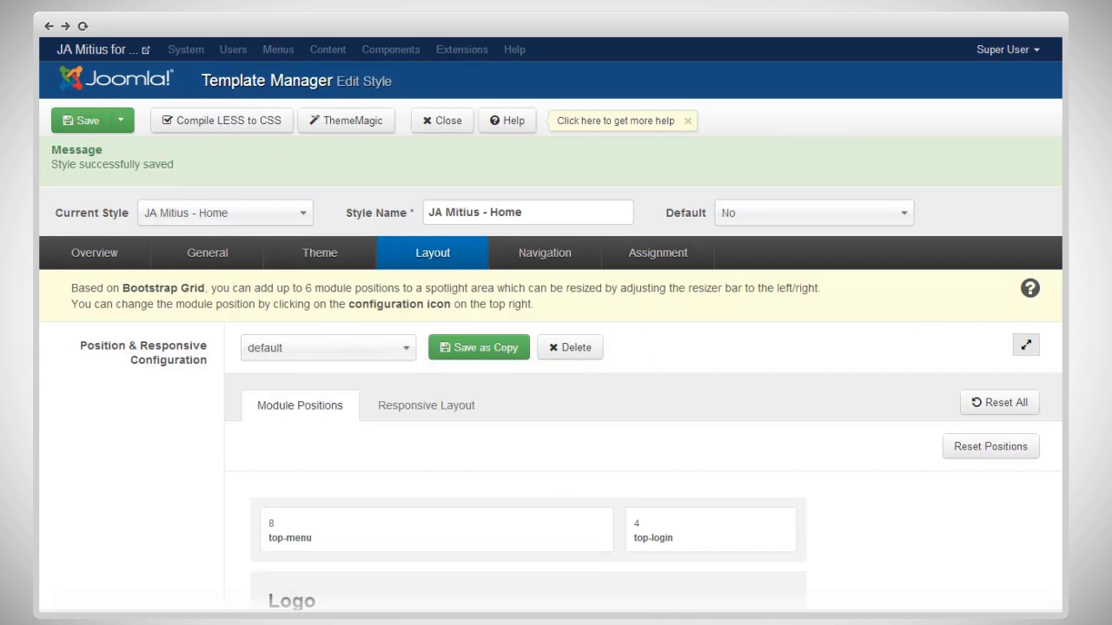
{"action": "scroll", "coordinate": [551, 348], "scroll_direction": "down", "scroll_amount": 3}
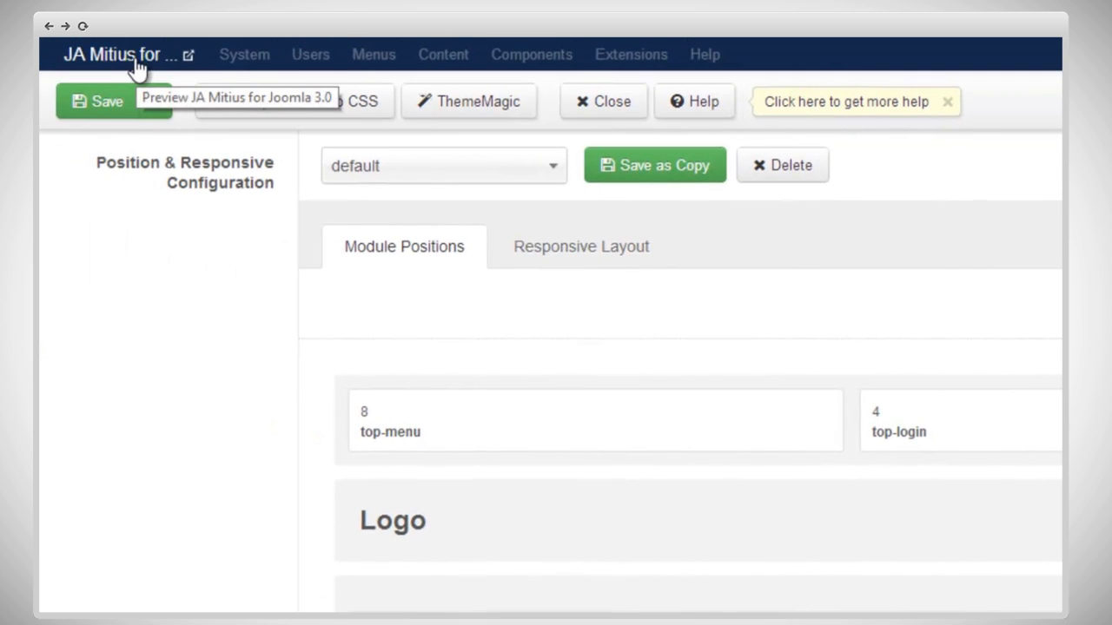
{"action": "left_click", "coordinate": [136, 60]}
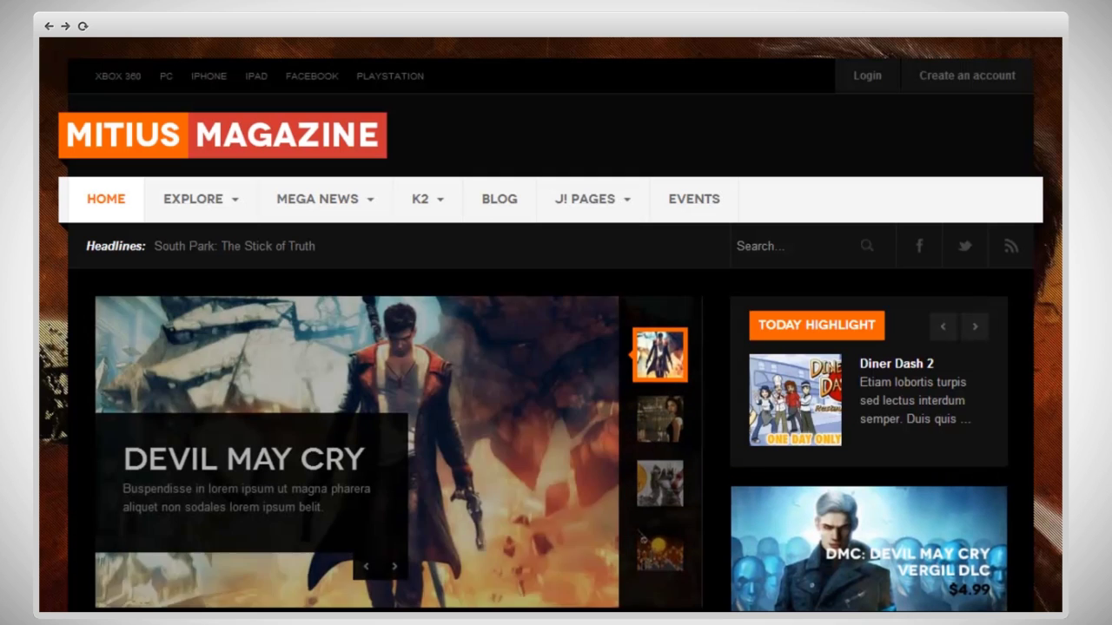
{"action": "scroll", "coordinate": [551, 325], "scroll_direction": "down", "scroll_amount": 5}
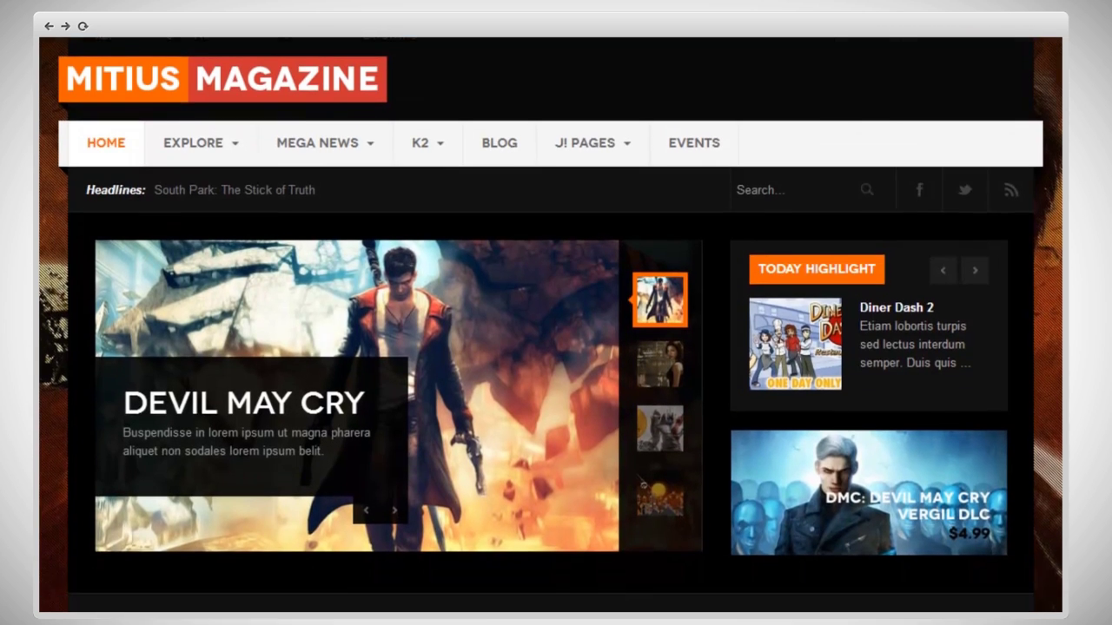
{"action": "scroll", "coordinate": [551, 325], "scroll_direction": "down", "scroll_amount": 5}
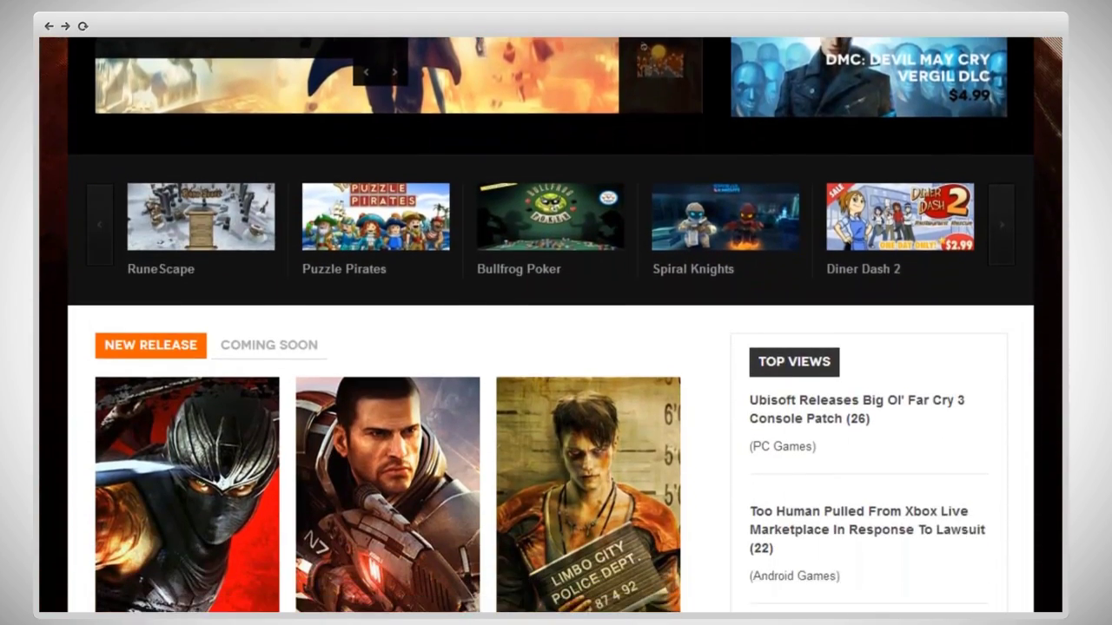
{"action": "scroll", "coordinate": [551, 325], "scroll_direction": "down", "scroll_amount": 5}
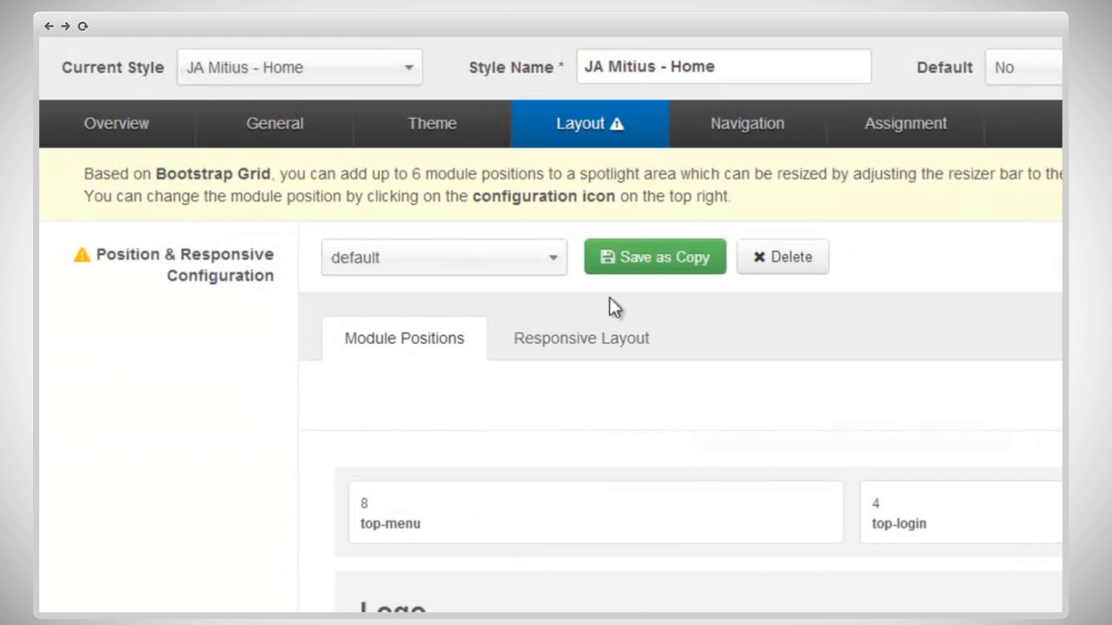
Clone the default layout under the name 'default-cloned'.
{"action": "left_click", "coordinate": [659, 265]}
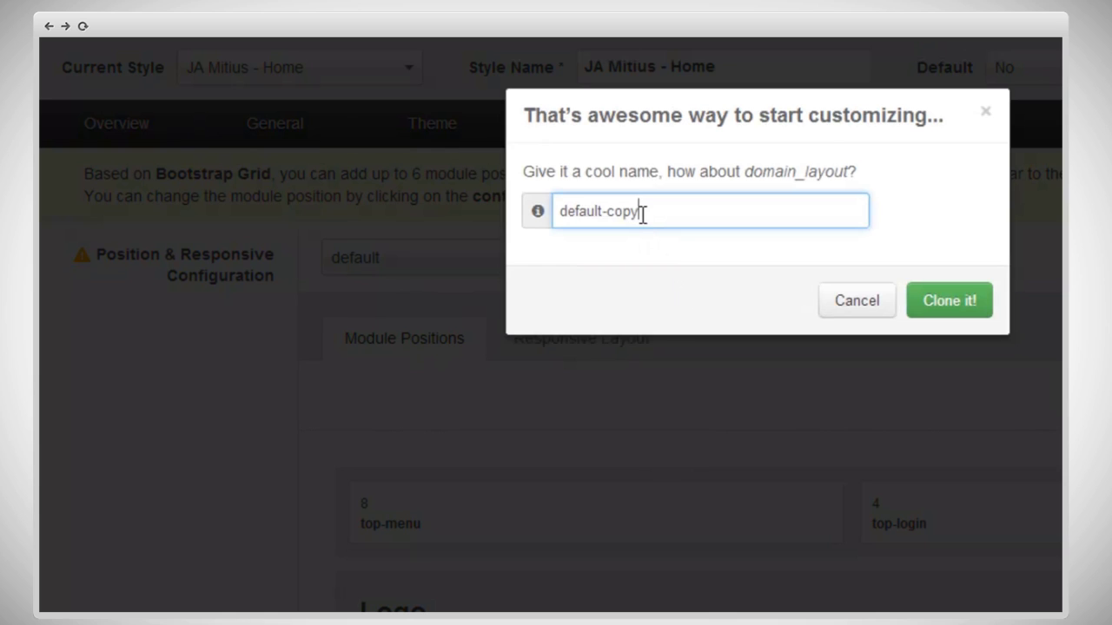
{"action": "left_click_drag", "start_coordinate": [640, 212], "coordinate": [612, 224]}
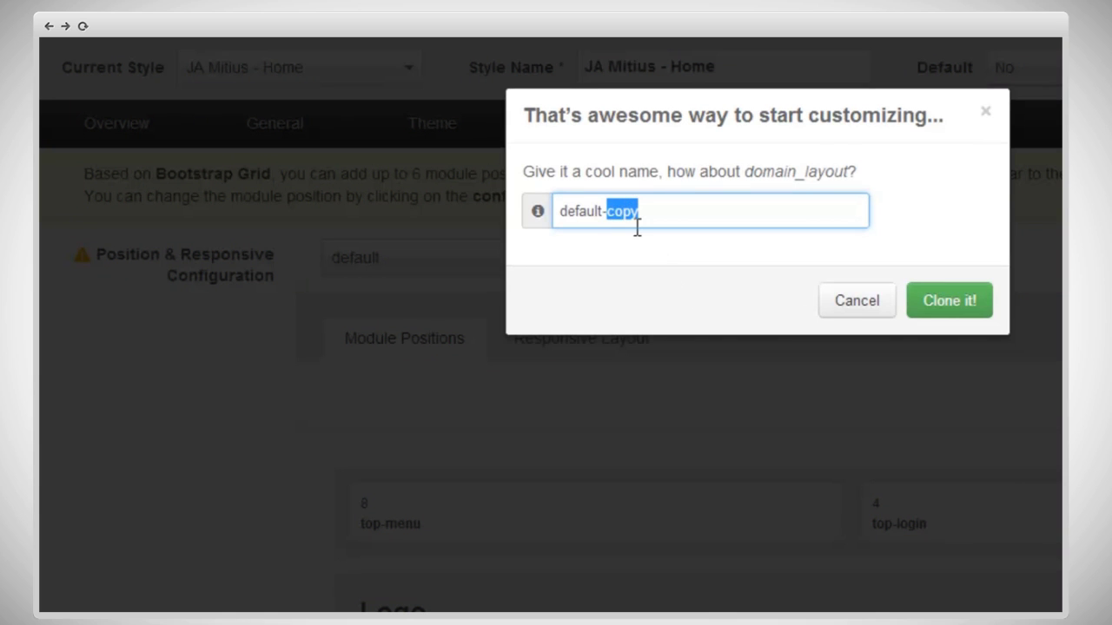
{"action": "type", "text": "cloned"}
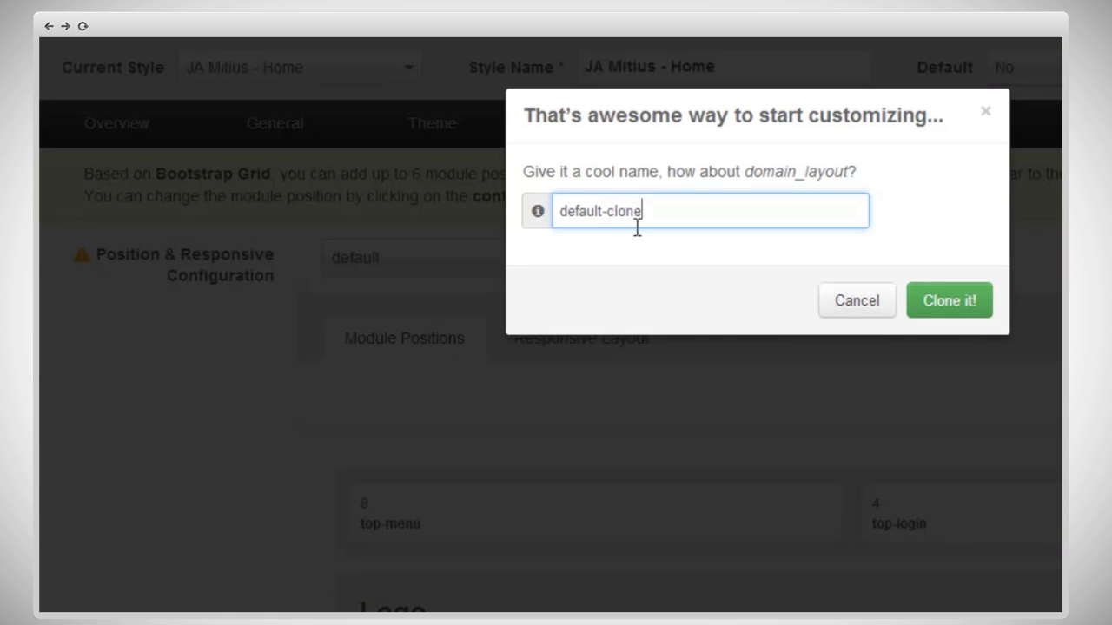
{"action": "left_click", "coordinate": [966, 323]}
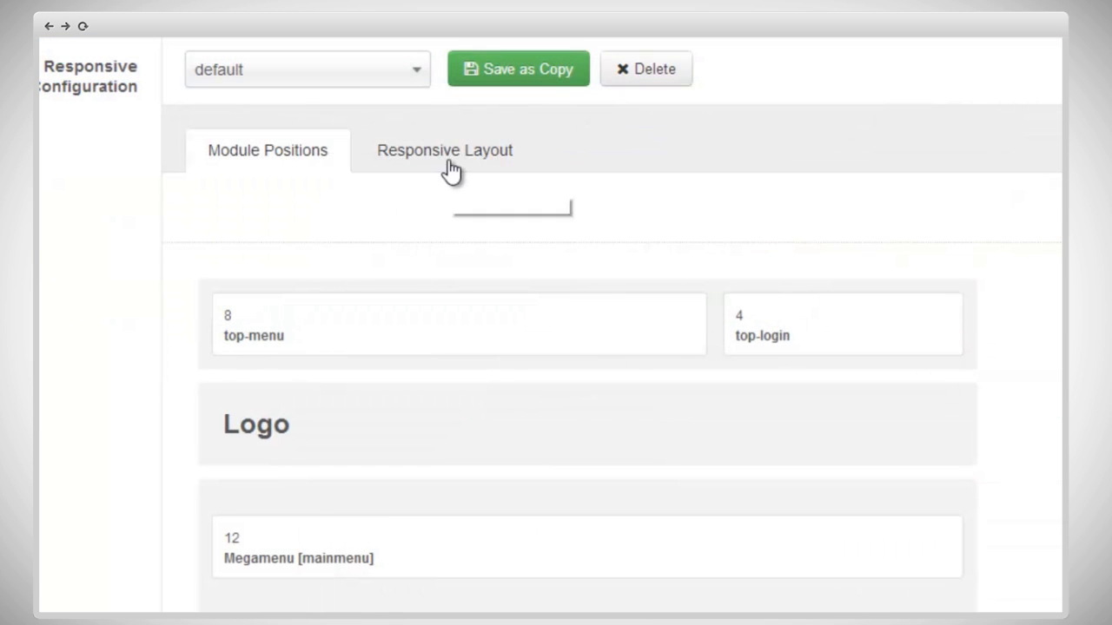
In the XTablet responsive view, hide the head-search and social positions.
{"action": "left_click", "coordinate": [451, 161]}
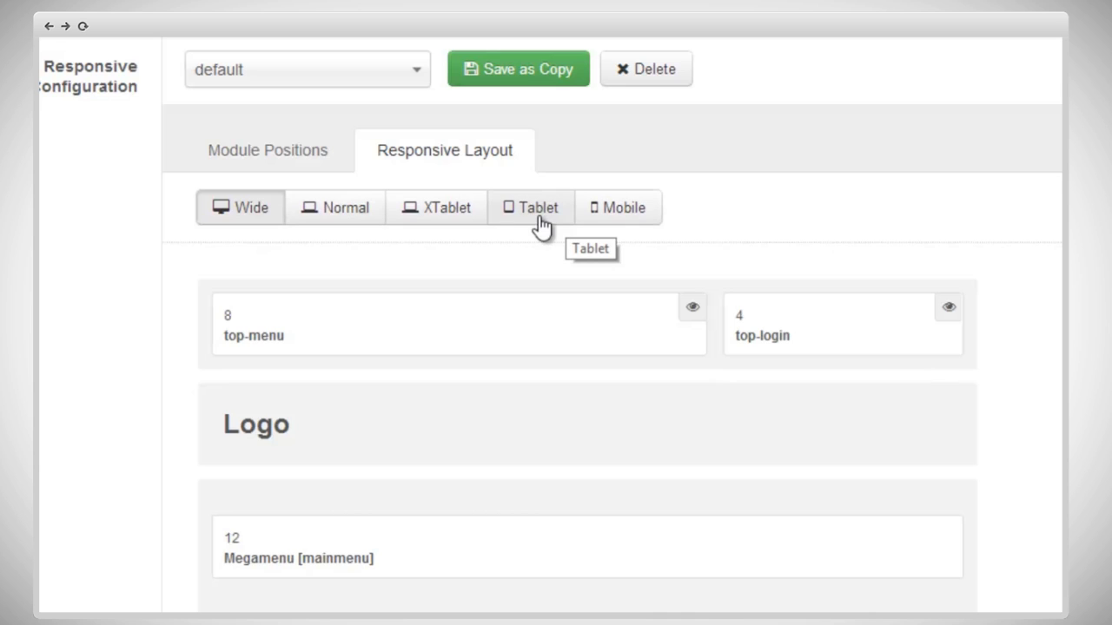
{"action": "left_click", "coordinate": [451, 211]}
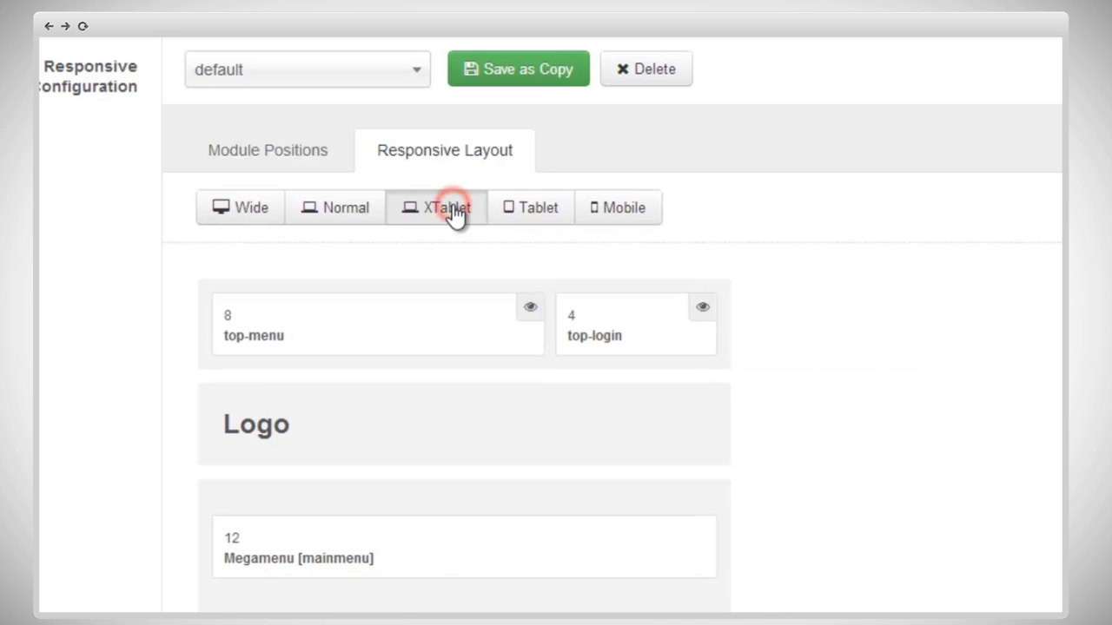
{"action": "scroll", "coordinate": [1012, 257], "scroll_direction": "down", "scroll_amount": 3}
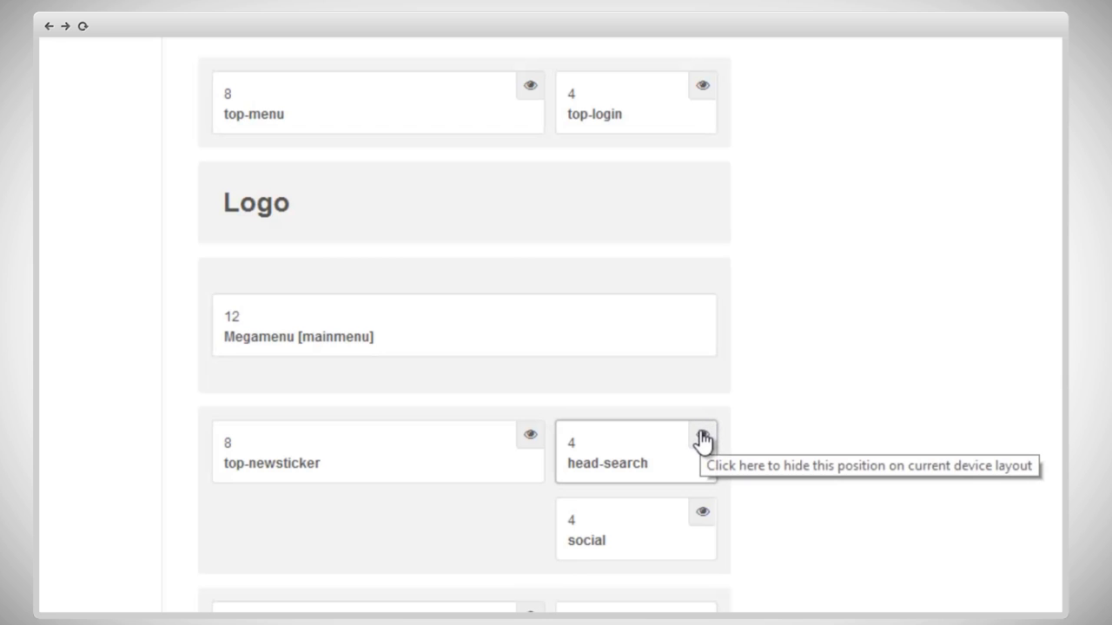
{"action": "left_click", "coordinate": [702, 439]}
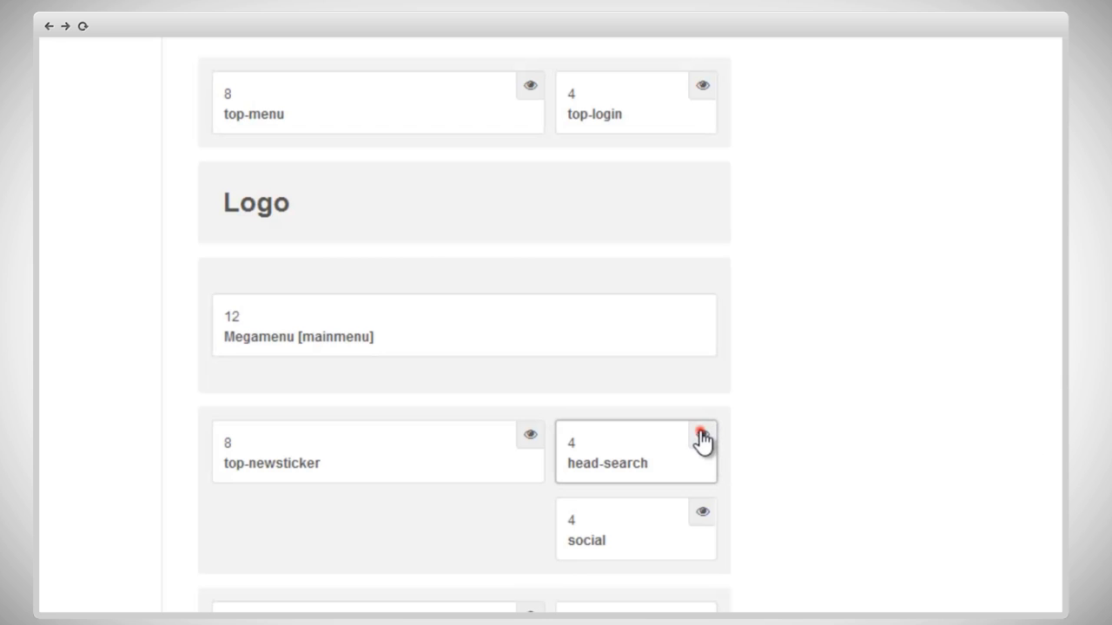
{"action": "left_click", "coordinate": [702, 511]}
Widen position-2 and position-3 to 12 columns, and hide None and position-7.
{"action": "scroll", "coordinate": [769, 496], "scroll_direction": "down", "scroll_amount": 3}
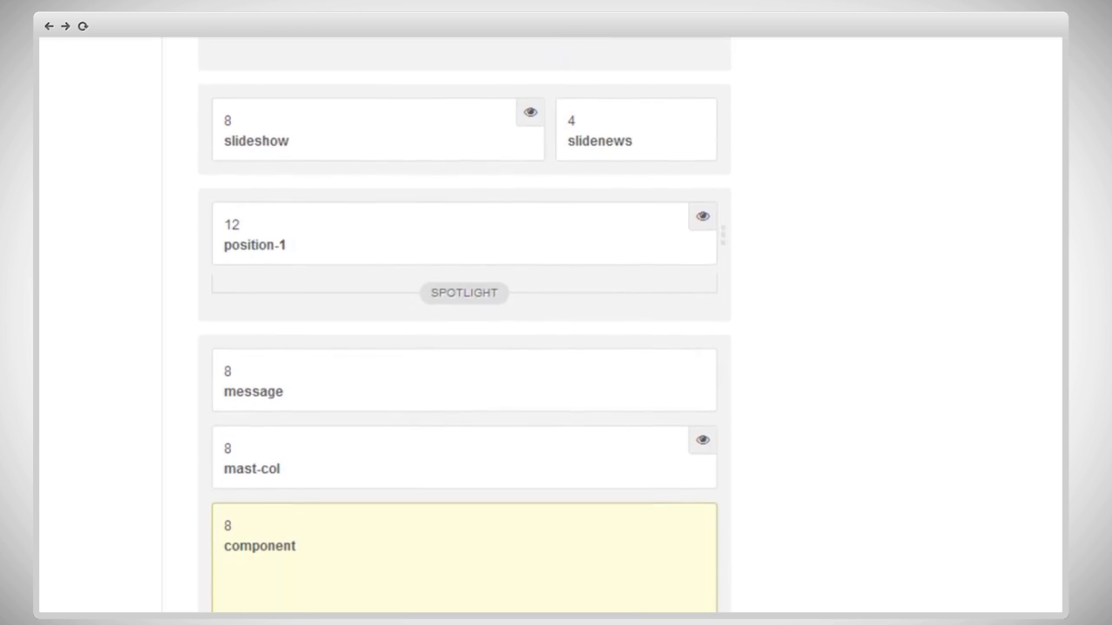
{"action": "scroll", "coordinate": [1037, 417], "scroll_direction": "down", "scroll_amount": 3}
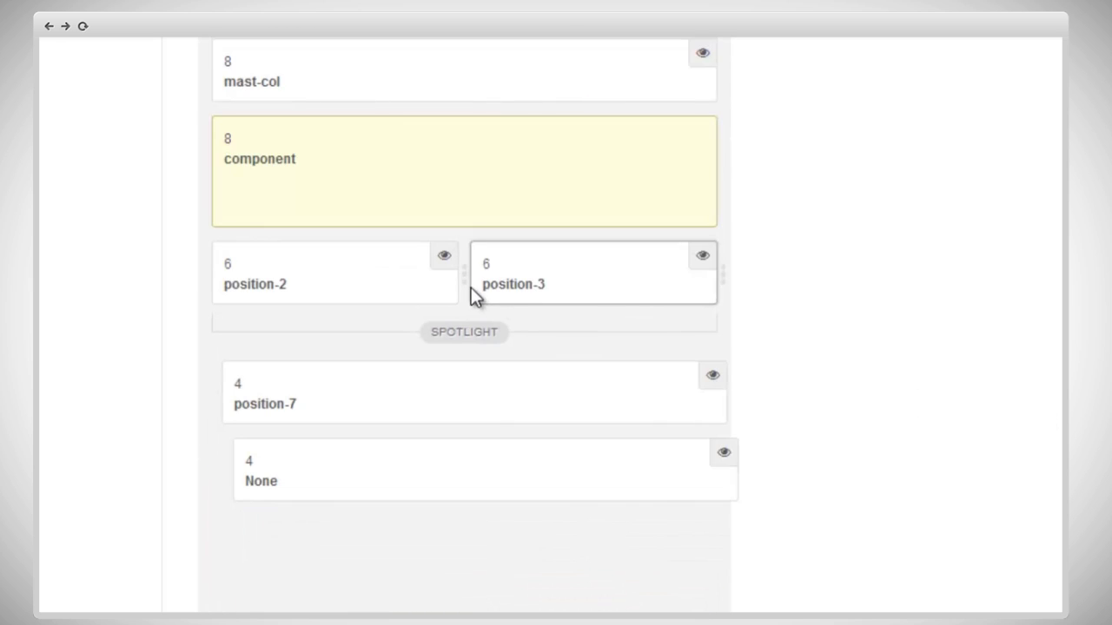
{"action": "left_click_drag", "start_coordinate": [465, 283], "coordinate": [724, 290]}
{"action": "left_click_drag", "start_coordinate": [462, 349], "coordinate": [720, 324]}
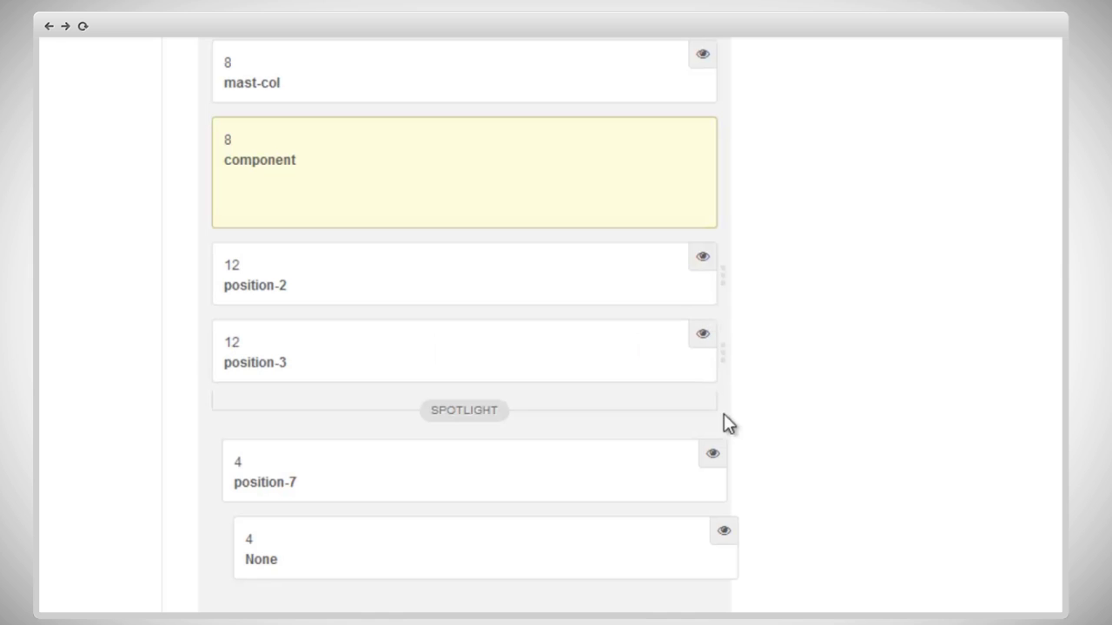
{"action": "left_click", "coordinate": [726, 527]}
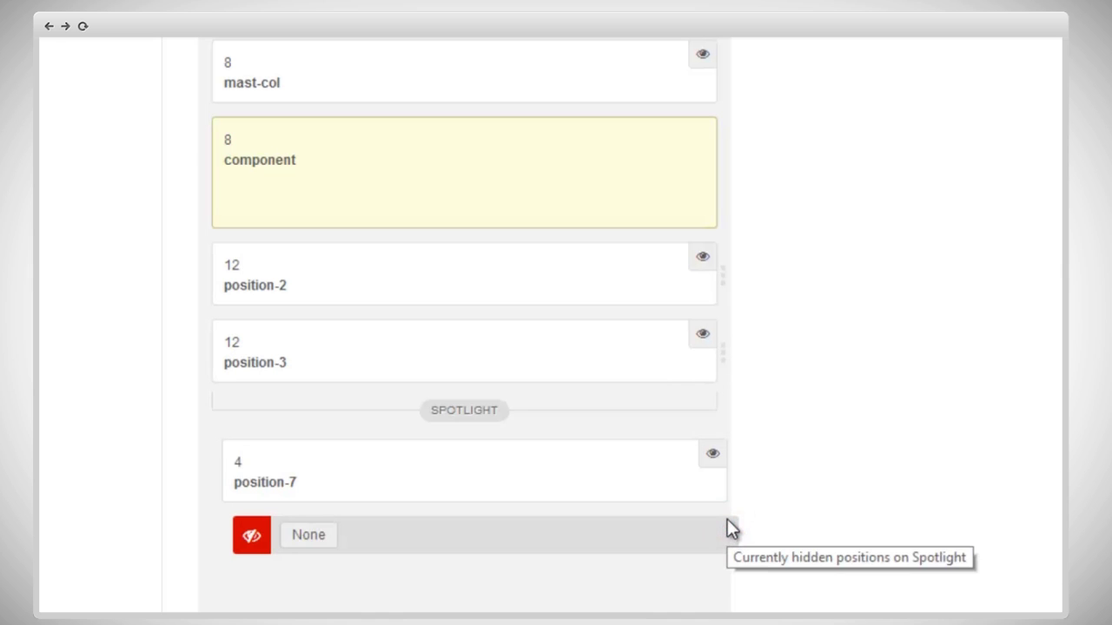
{"action": "left_click", "coordinate": [714, 458]}
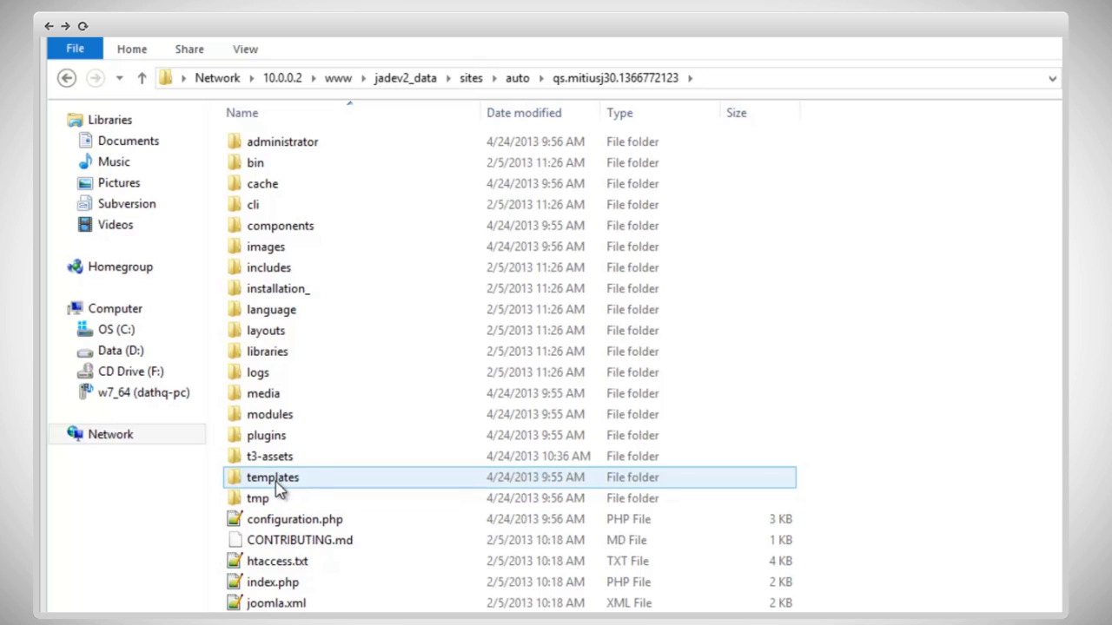
Browse templates/ja_mitius/tpls, select its seven layout PHP files, then return to the ja_mitius folder.
{"action": "double_click", "coordinate": [278, 489]}
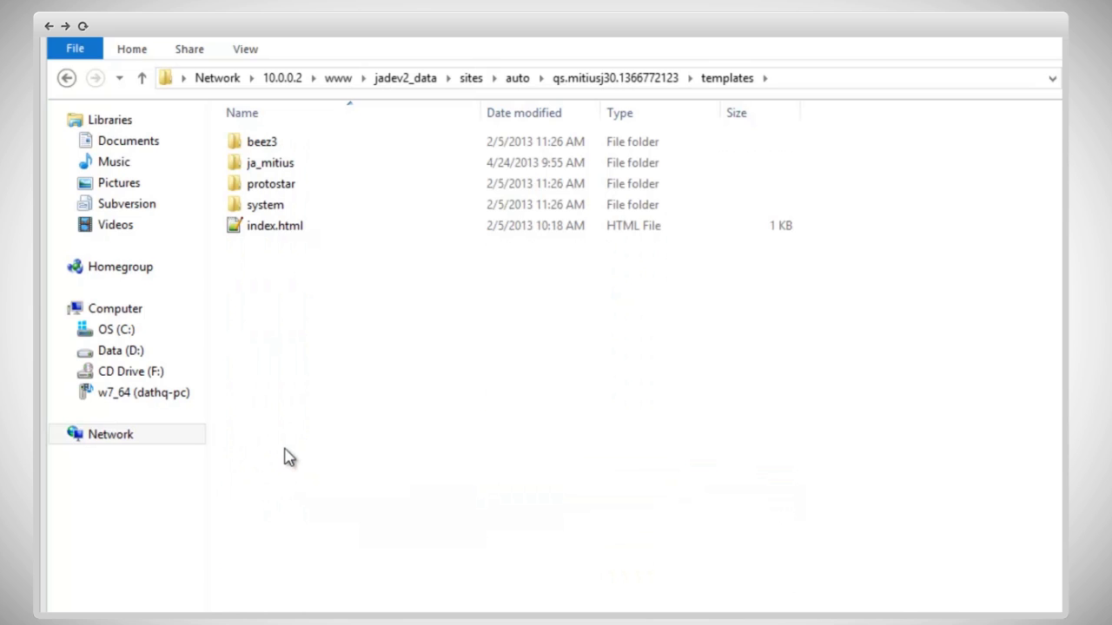
{"action": "double_click", "coordinate": [281, 165]}
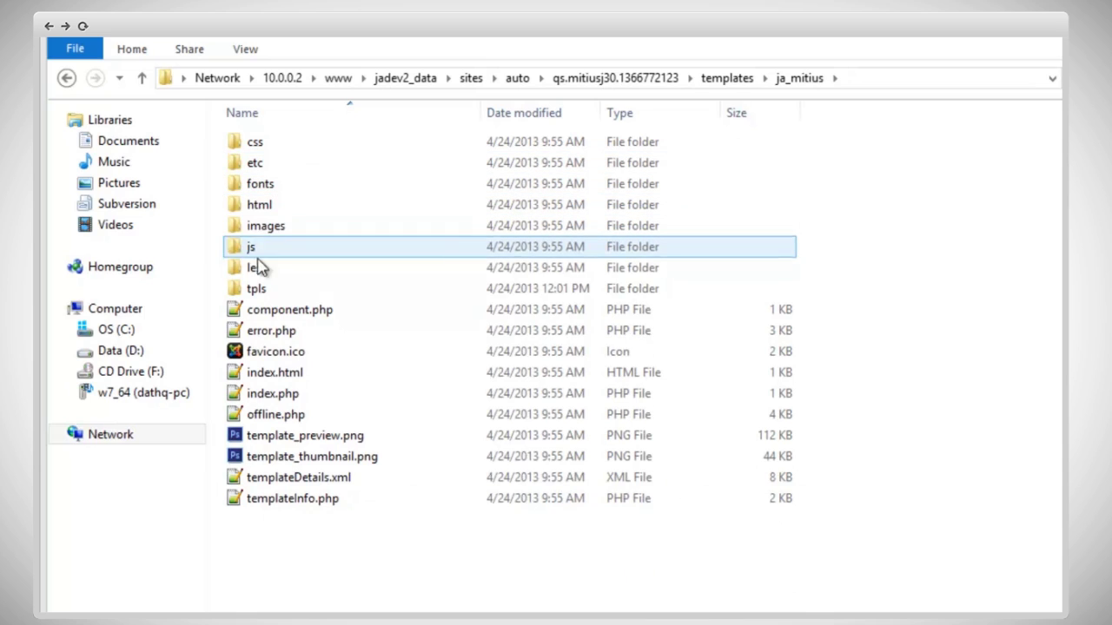
{"action": "double_click", "coordinate": [256, 291]}
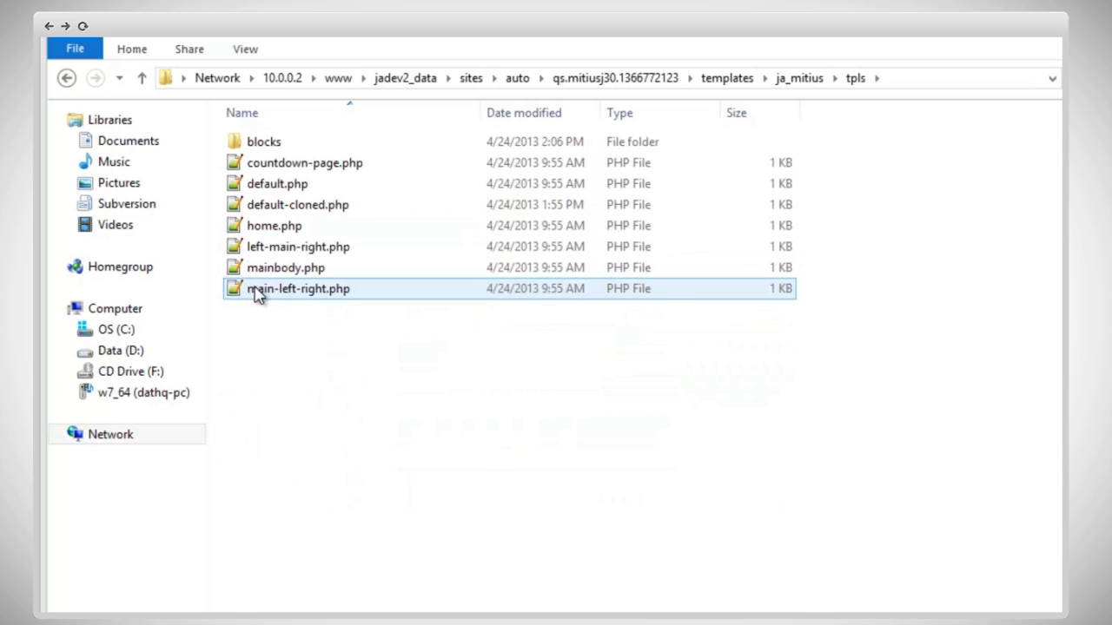
{"action": "left_click", "coordinate": [298, 163]}
{"action": "left_click", "coordinate": [282, 292], "text": "ctrl"}
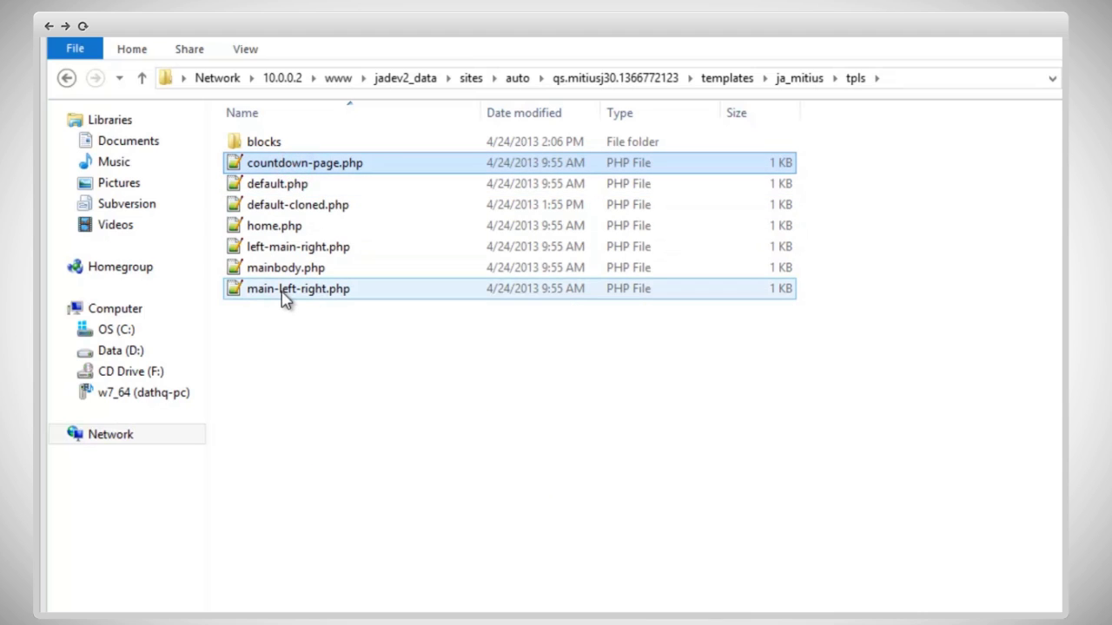
{"action": "left_click", "coordinate": [284, 294], "text": "shift"}
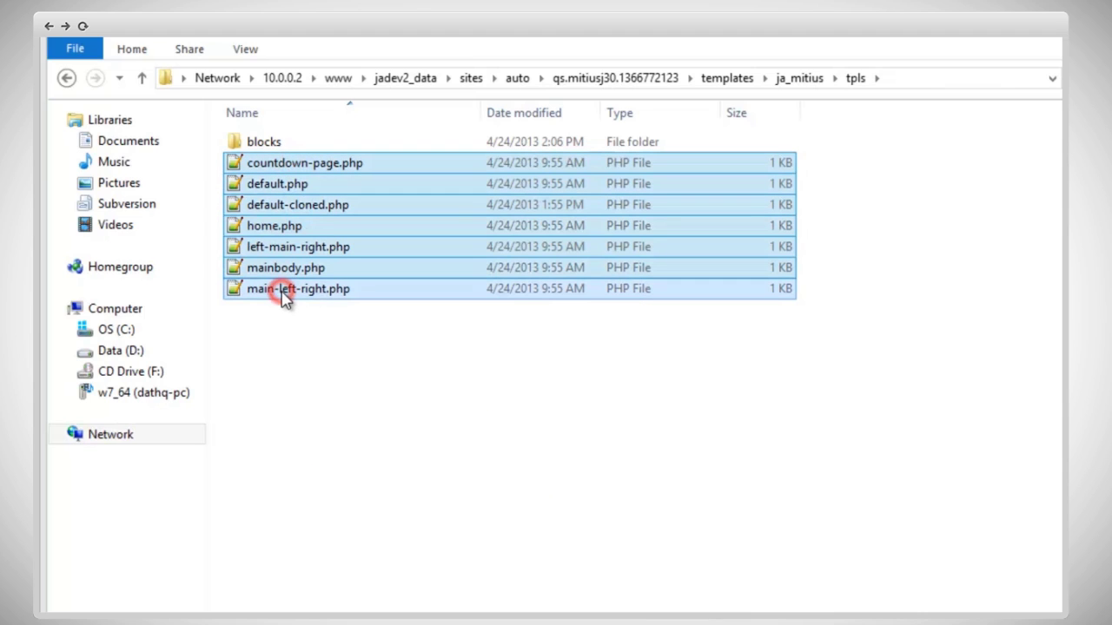
{"action": "left_click", "coordinate": [815, 82]}
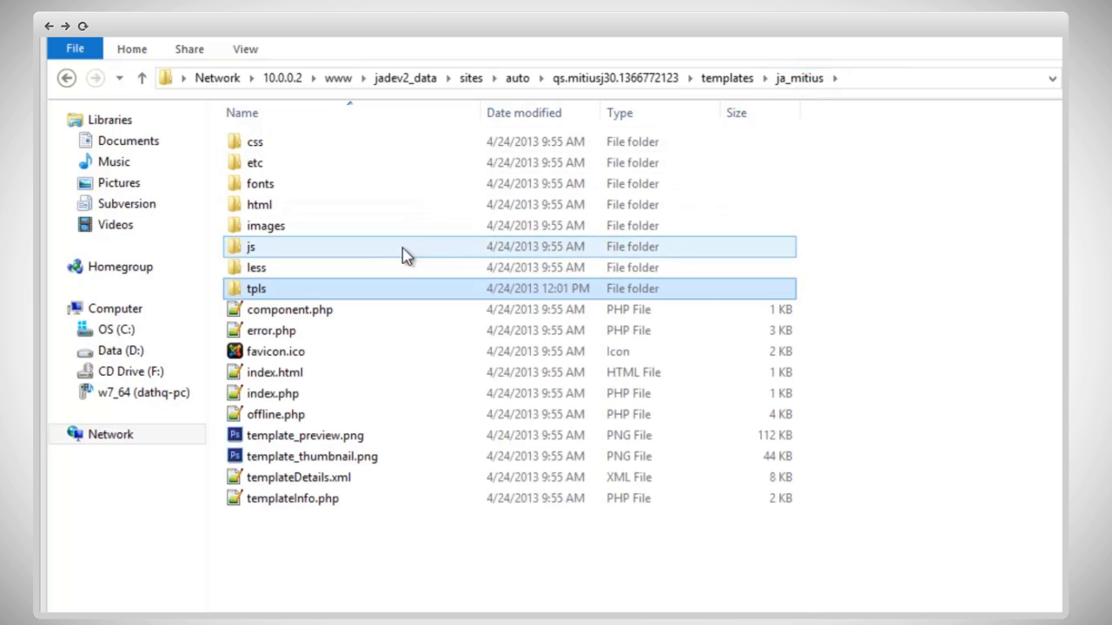
Open etc/layout, look over the eight .ini files, and bring up the context menu for default.ini.
{"action": "double_click", "coordinate": [258, 169]}
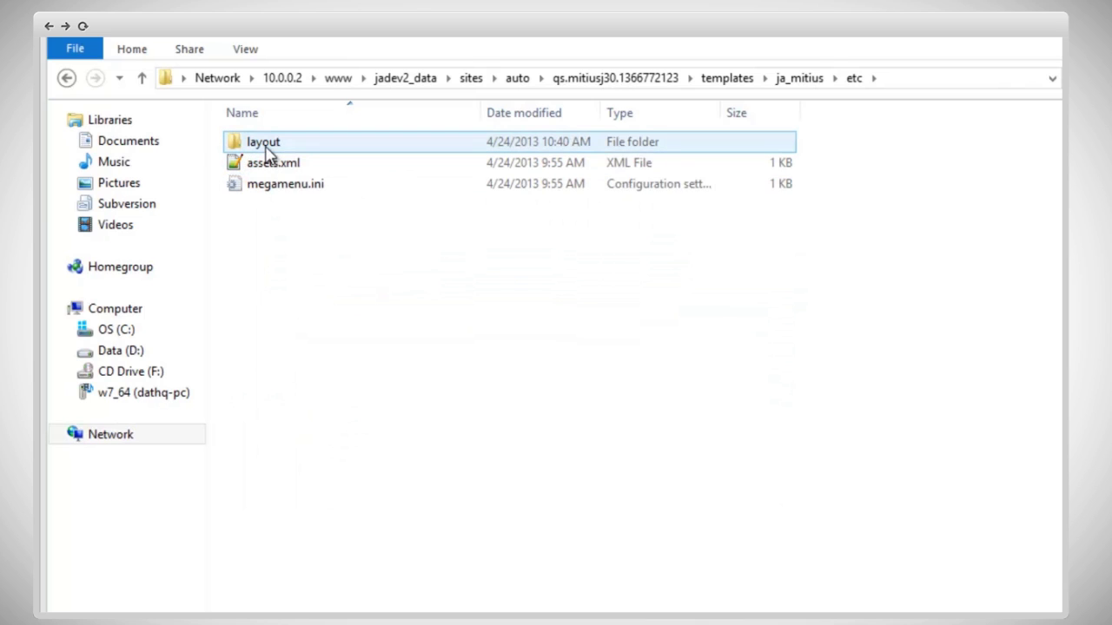
{"action": "double_click", "coordinate": [267, 149]}
{"action": "left_click", "coordinate": [259, 146]}
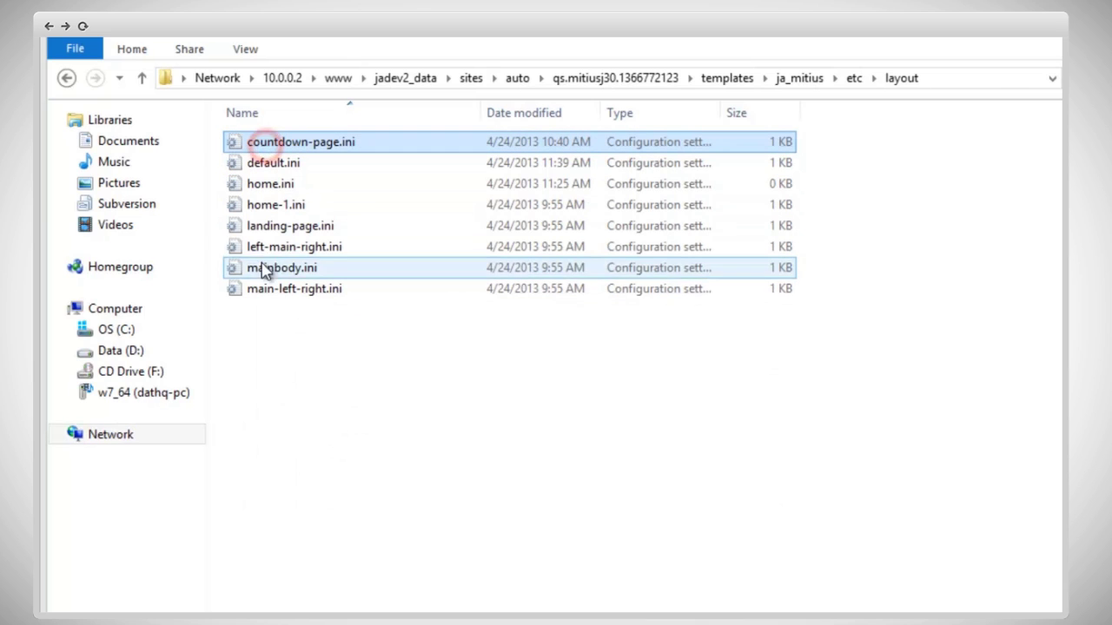
{"action": "left_click", "coordinate": [275, 293], "text": "shift"}
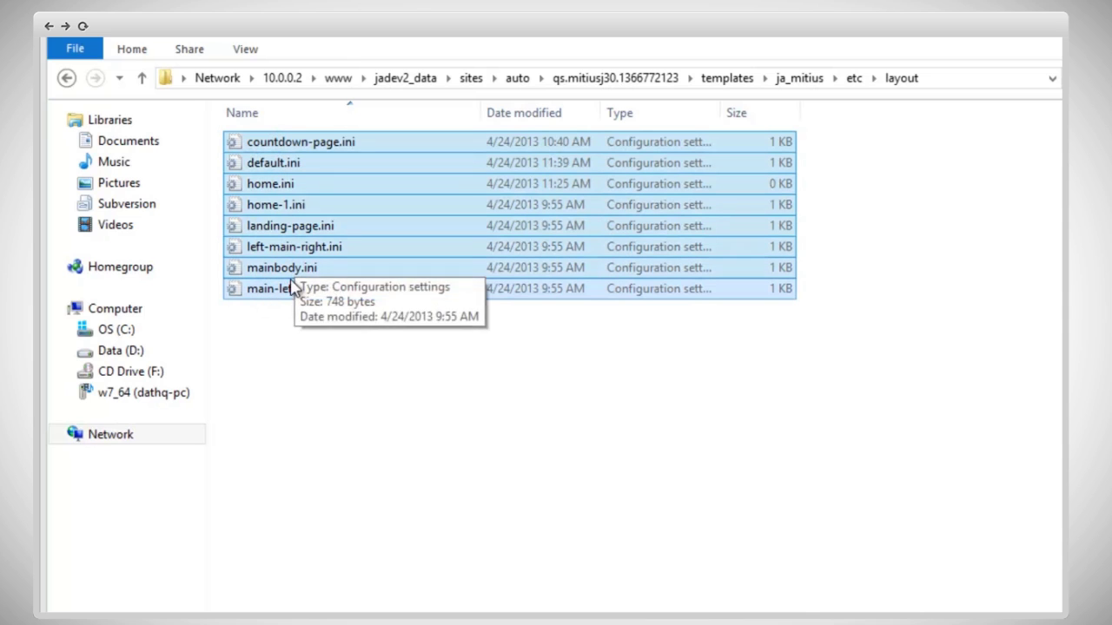
{"action": "left_click", "coordinate": [293, 313]}
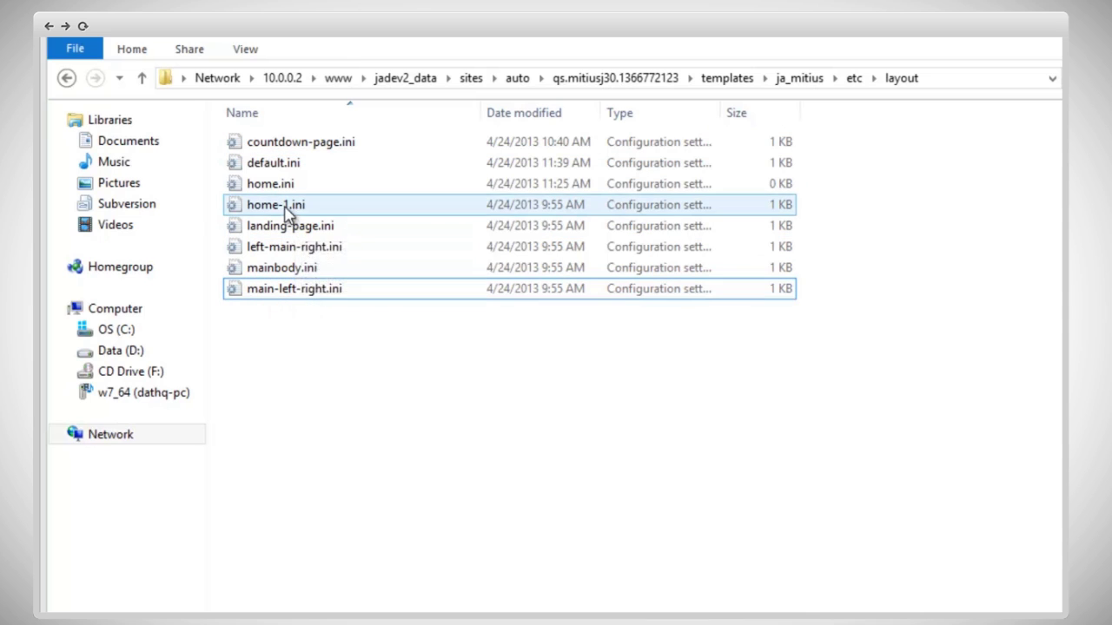
{"action": "left_click", "coordinate": [285, 163]}
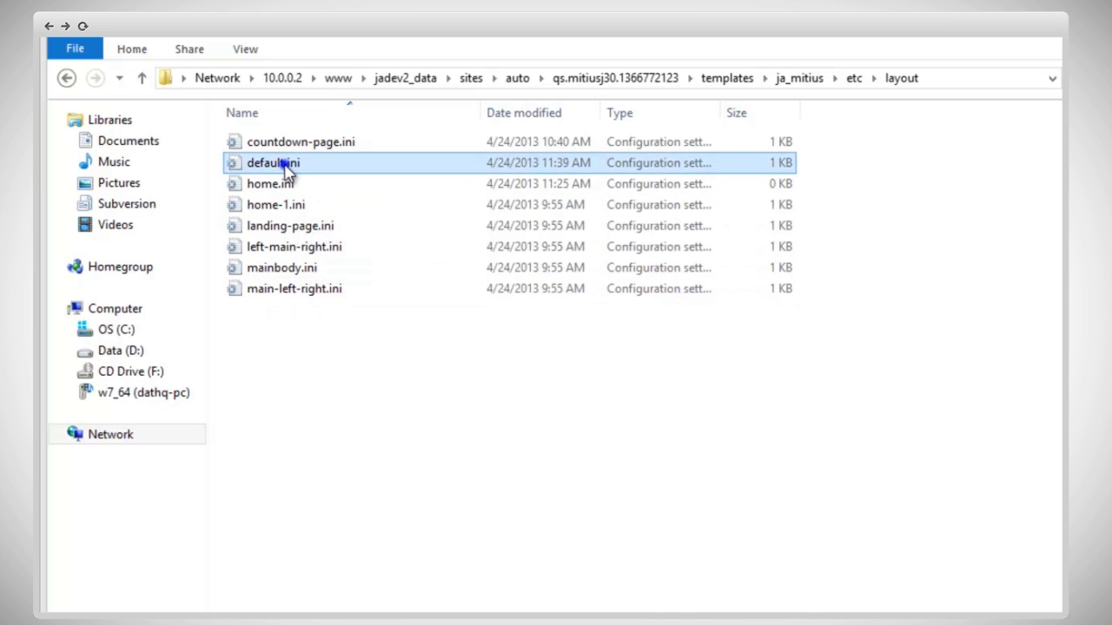
{"action": "right_click", "coordinate": [285, 163]}
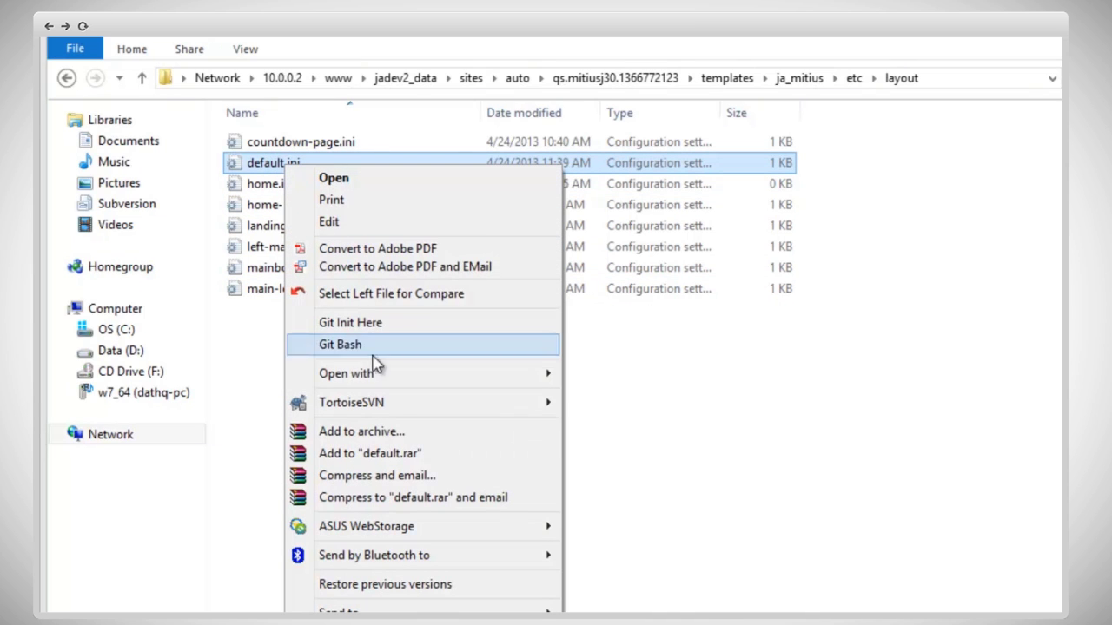
Open default.ini in Notepad++ and scroll to the [block1@spotlight-2] section.
{"action": "mouse_move", "coordinate": [378, 374]}
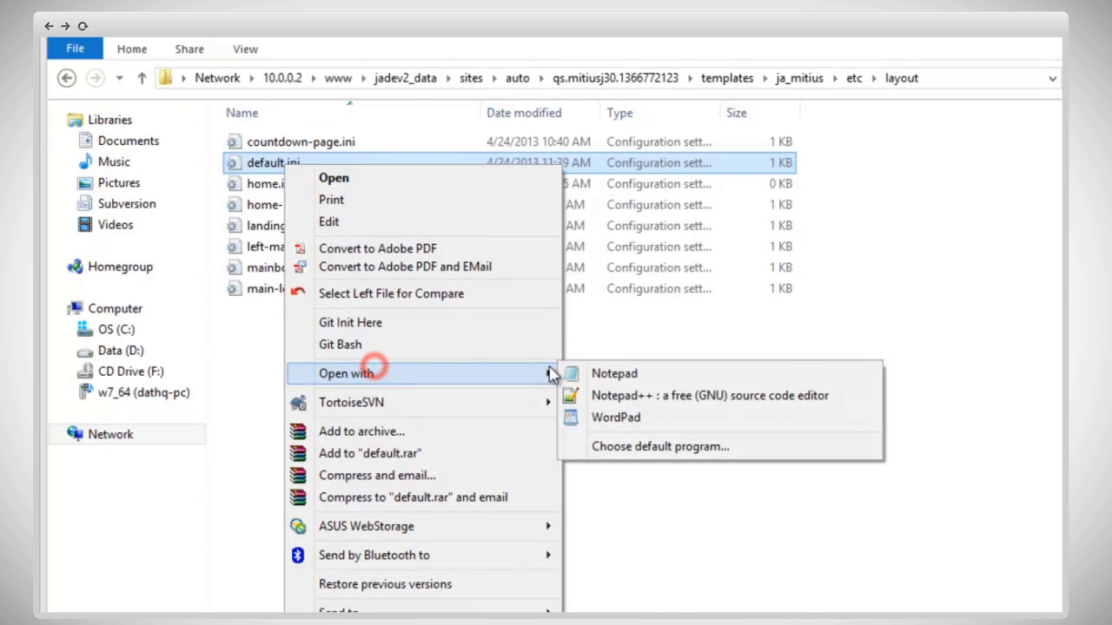
{"action": "left_click", "coordinate": [602, 399]}
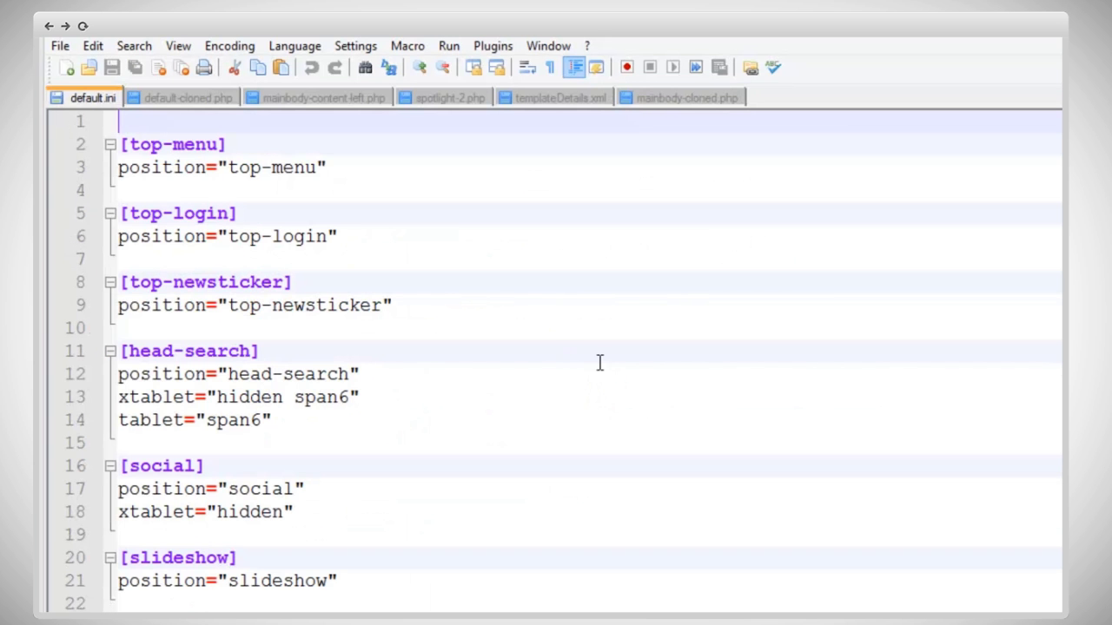
{"action": "scroll", "coordinate": [564, 361], "scroll_direction": "down", "scroll_amount": 5}
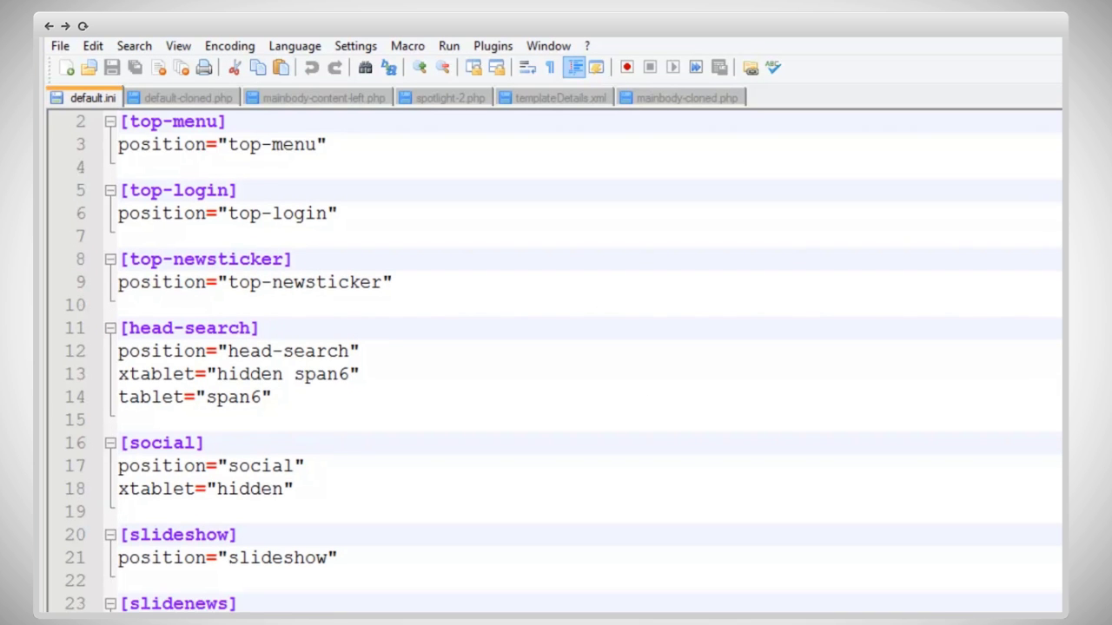
{"action": "scroll", "coordinate": [563, 361], "scroll_direction": "down", "scroll_amount": 7}
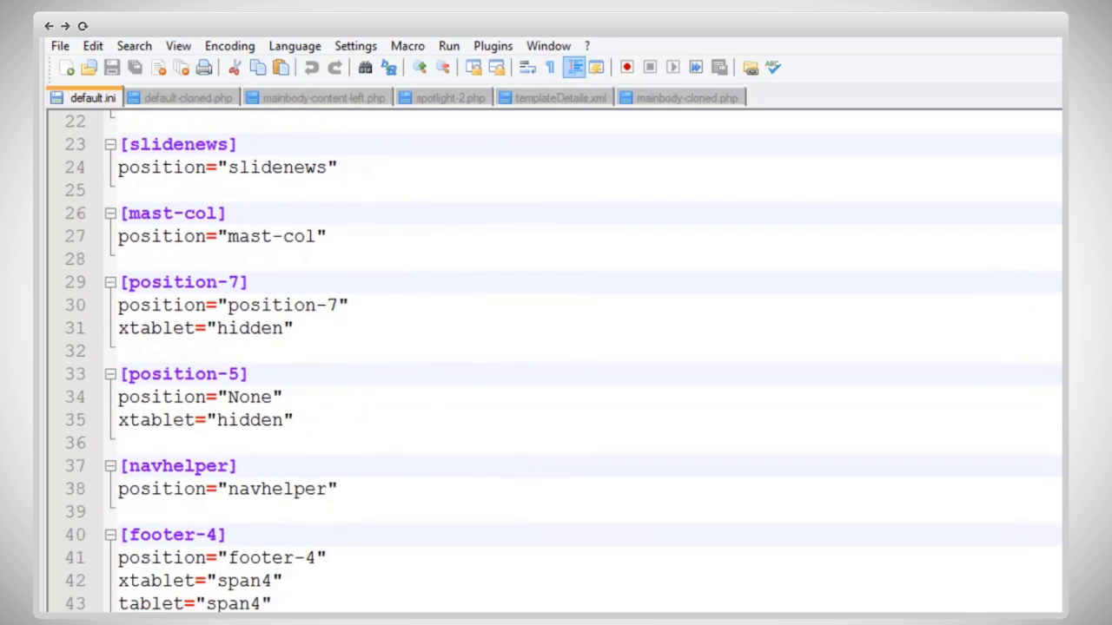
{"action": "scroll", "coordinate": [563, 361], "scroll_direction": "down", "scroll_amount": 4}
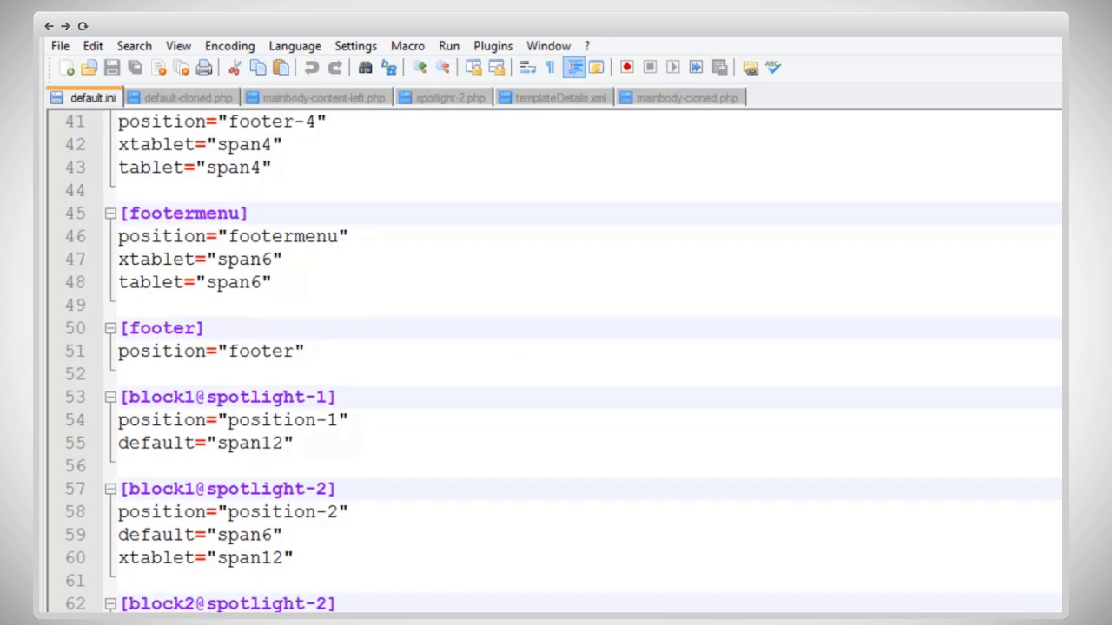
{"action": "scroll", "coordinate": [563, 361], "scroll_direction": "up", "scroll_amount": 2}
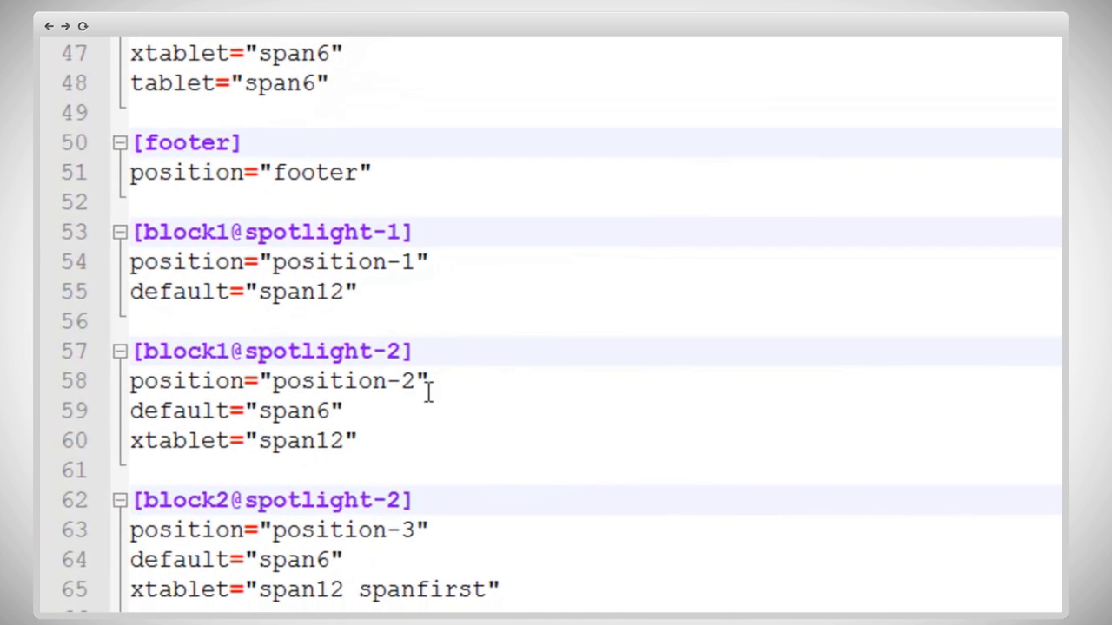
Set [block1@spotlight-2] to position-1, with default span12 and xtablet span6.
{"action": "left_click", "coordinate": [415, 385]}
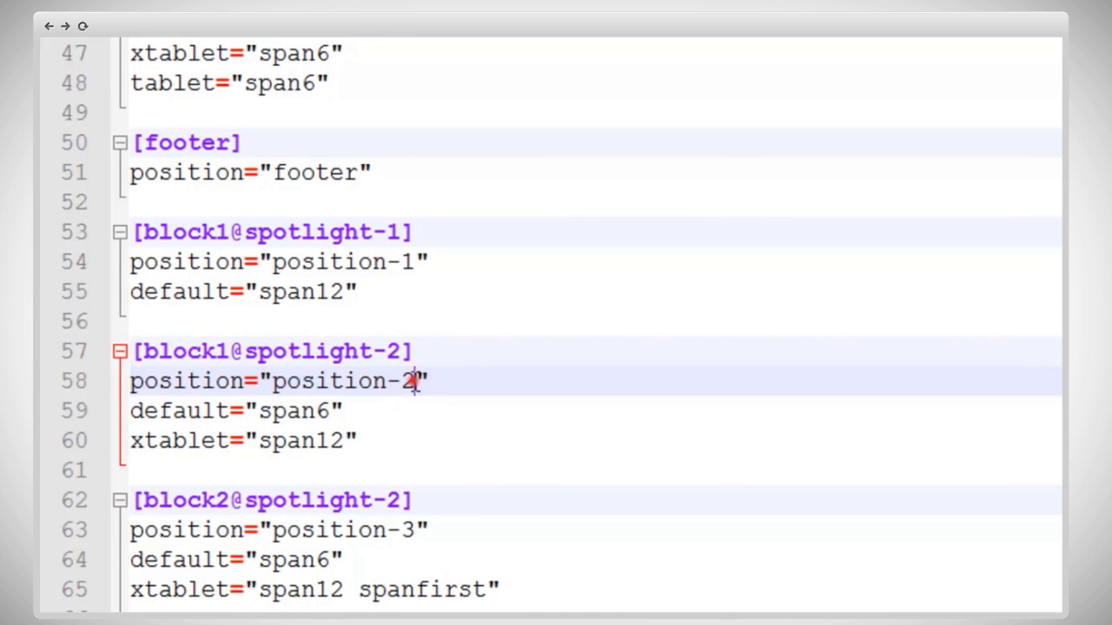
{"action": "left_click", "coordinate": [413, 384]}
{"action": "type", "text": "1"}
{"action": "left_click", "coordinate": [323, 411]}
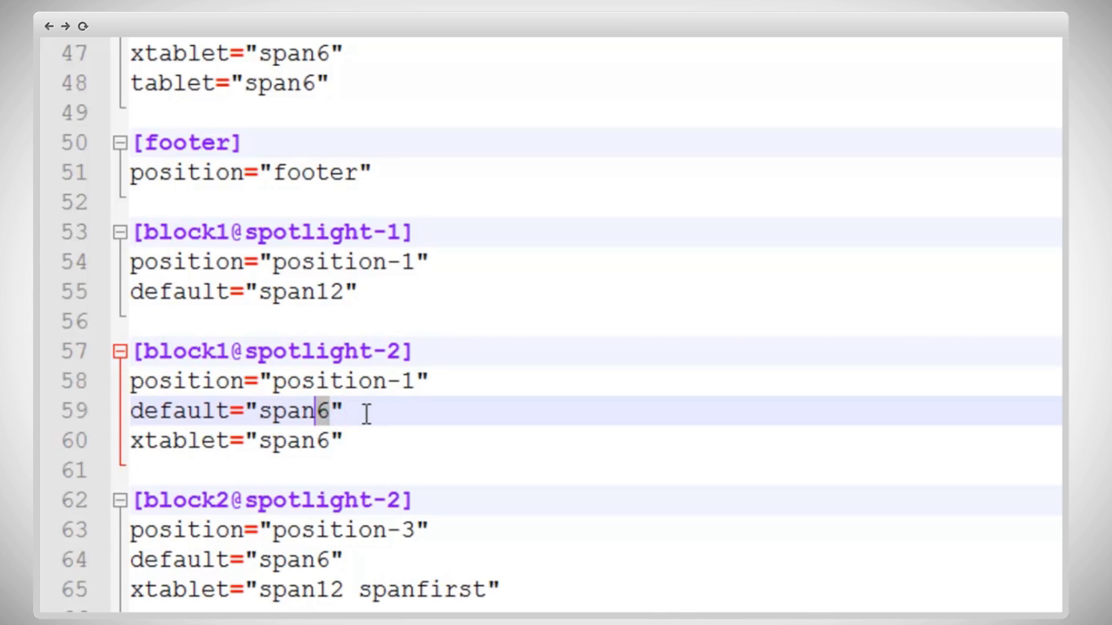
{"action": "type", "text": "1"}
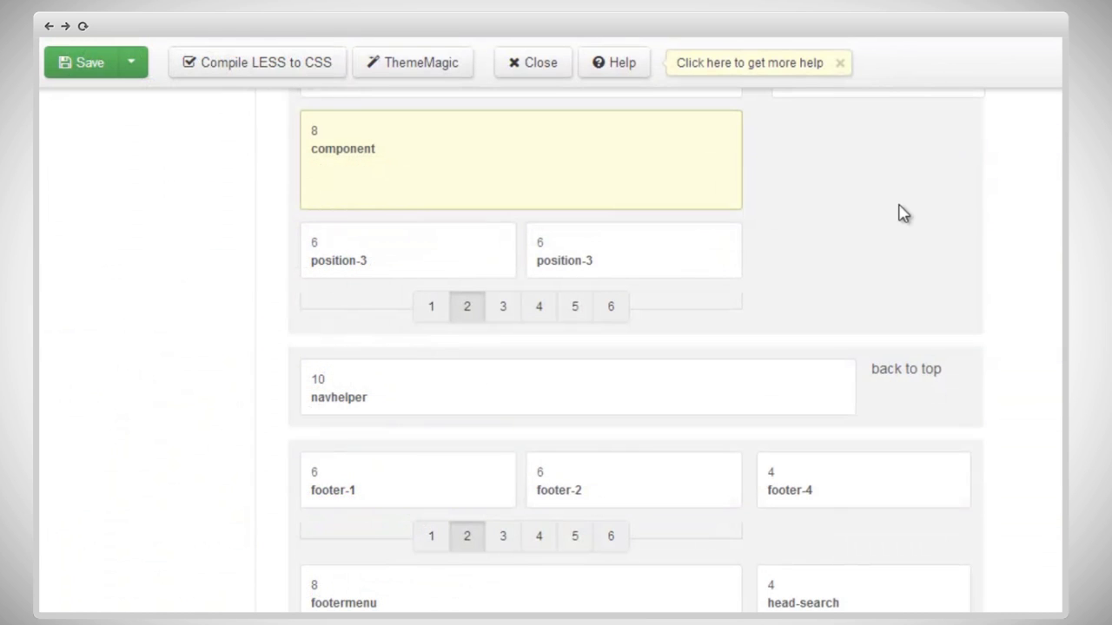
Reload Joomla's default layout and check that position-1 shows at 12 columns below component.
{"action": "left_click", "coordinate": [900, 208]}
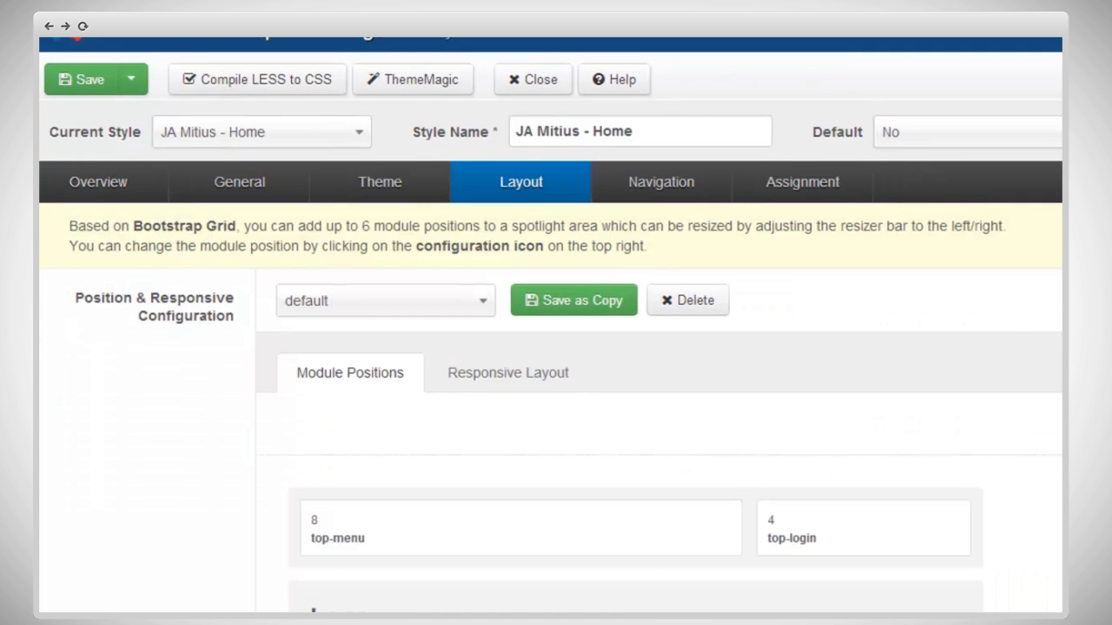
{"action": "scroll", "coordinate": [551, 348], "scroll_direction": "down", "scroll_amount": 7}
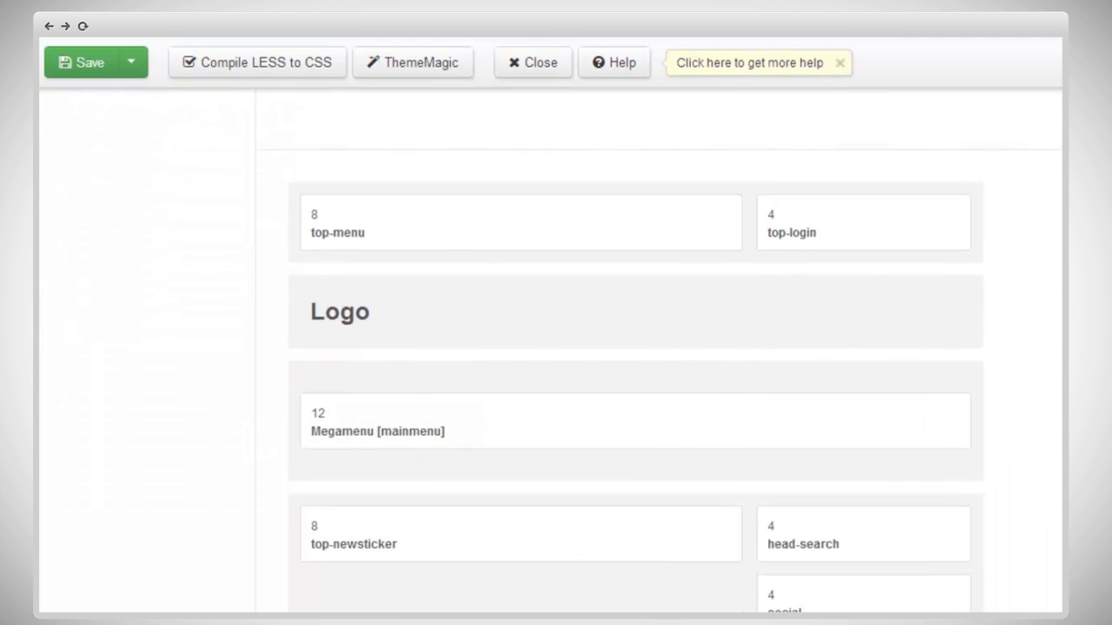
{"action": "scroll", "coordinate": [636, 347], "scroll_direction": "down", "scroll_amount": 5}
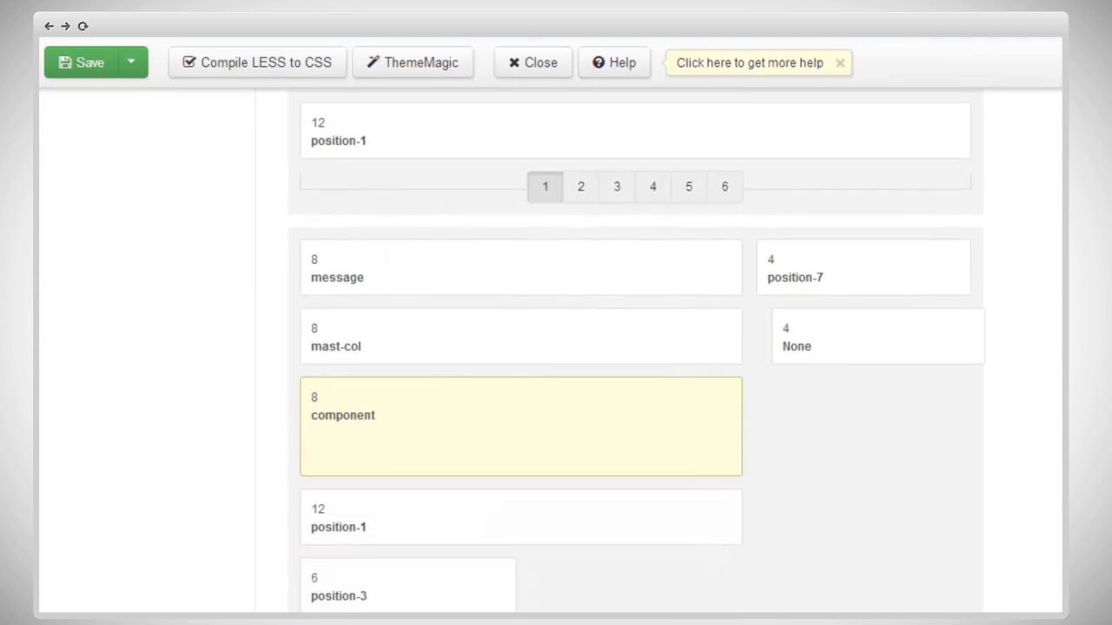